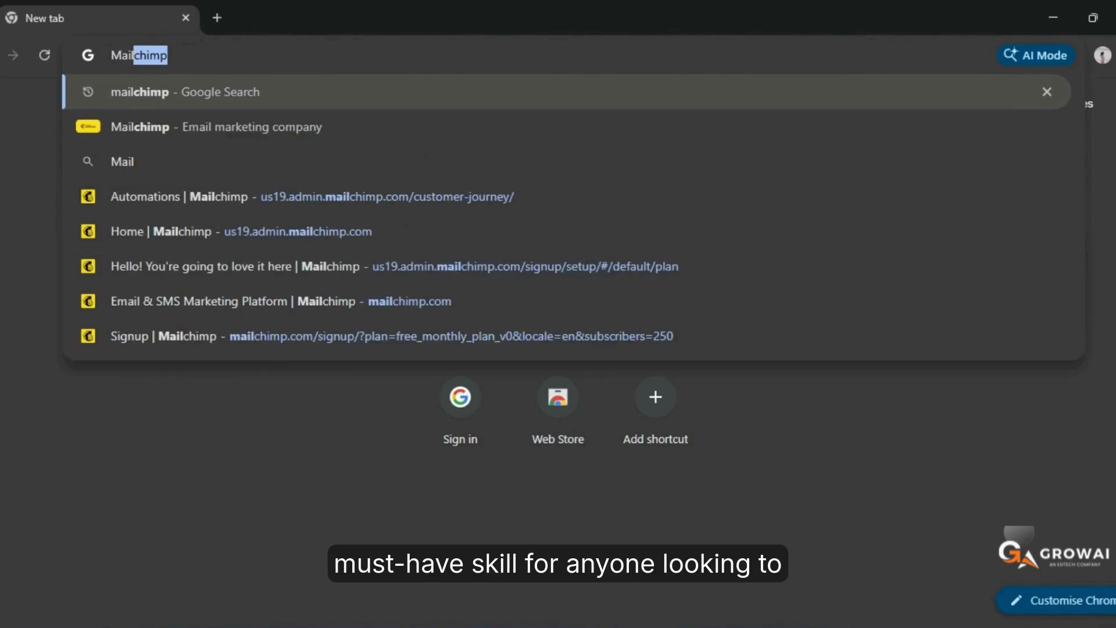
Search the web for mailchimp, open the Mailchimp site and log in with the Google account
{"action": "key", "text": "Return"}
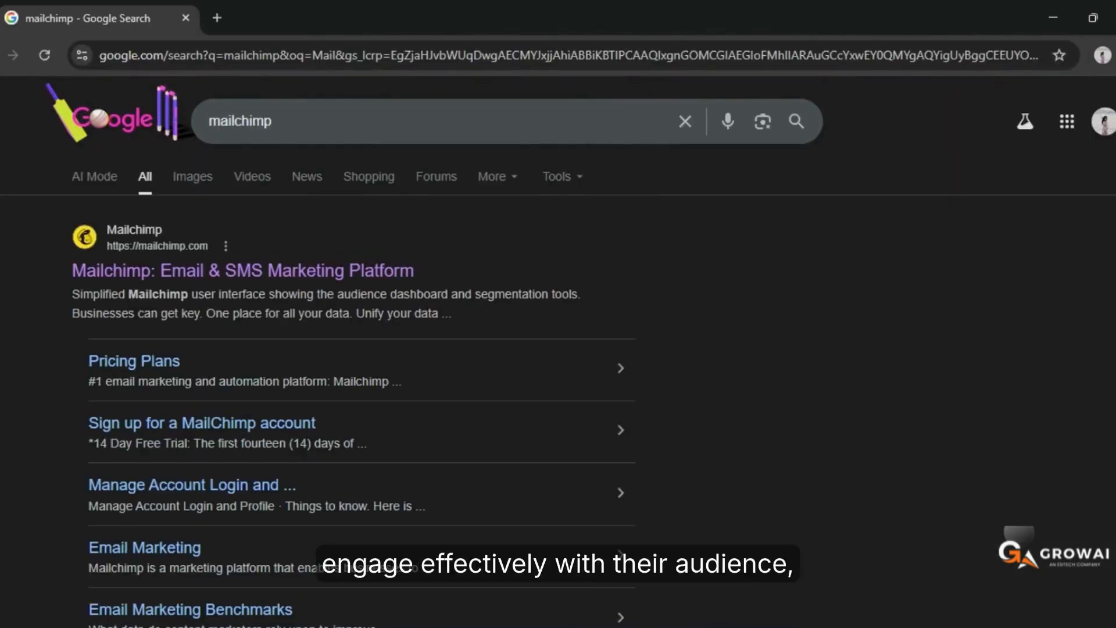
{"action": "left_click", "coordinate": [350, 268]}
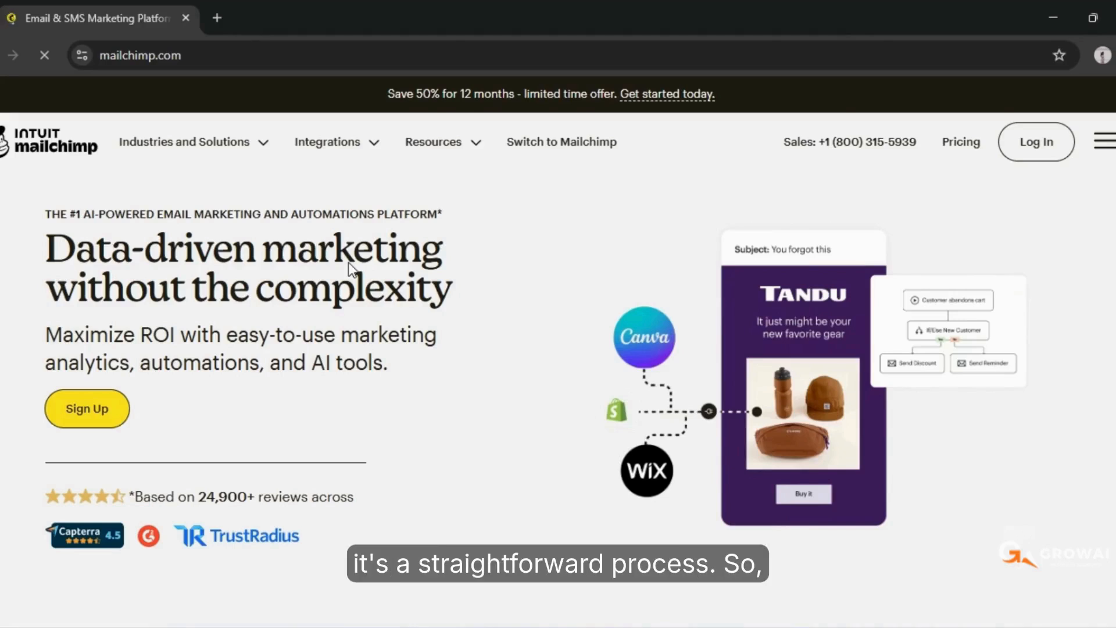
{"action": "left_click", "coordinate": [1035, 142]}
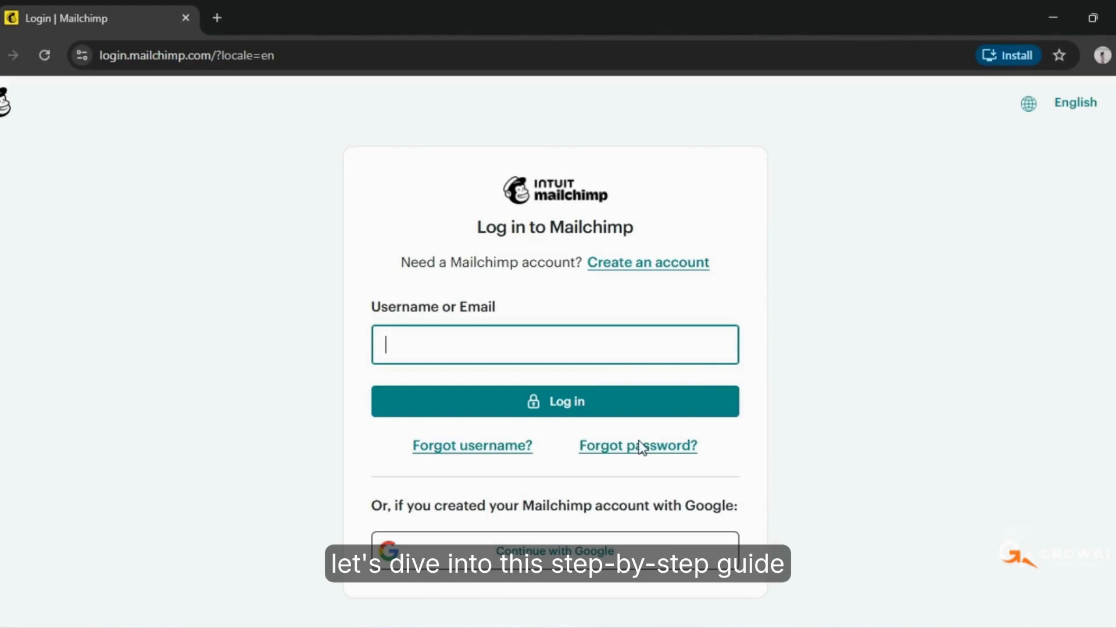
{"action": "left_click", "coordinate": [583, 549]}
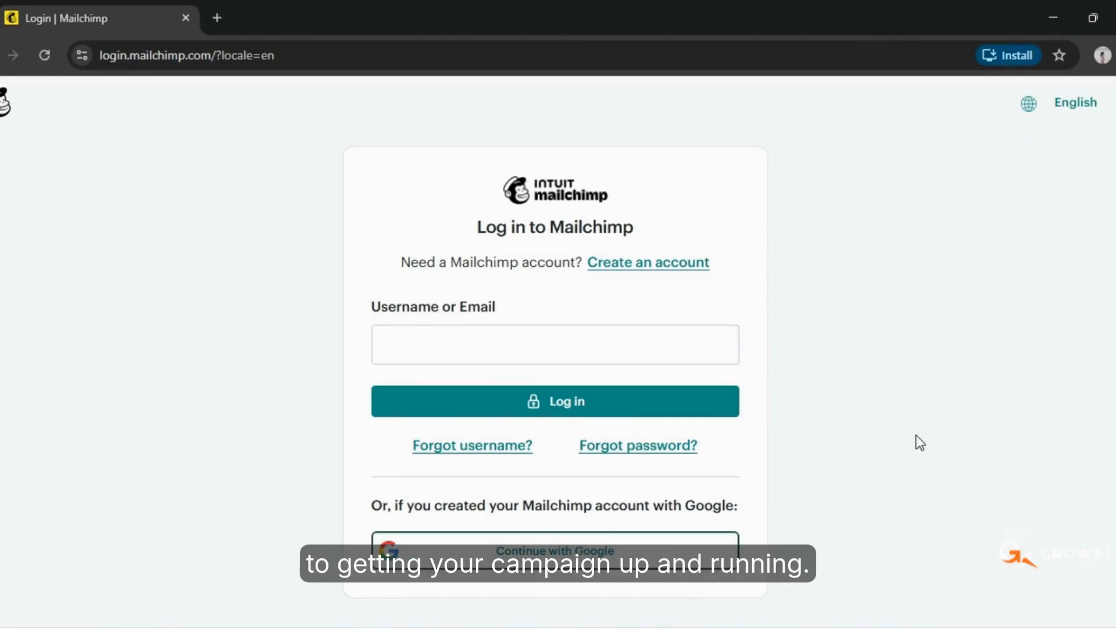
{"action": "left_click", "coordinate": [505, 555]}
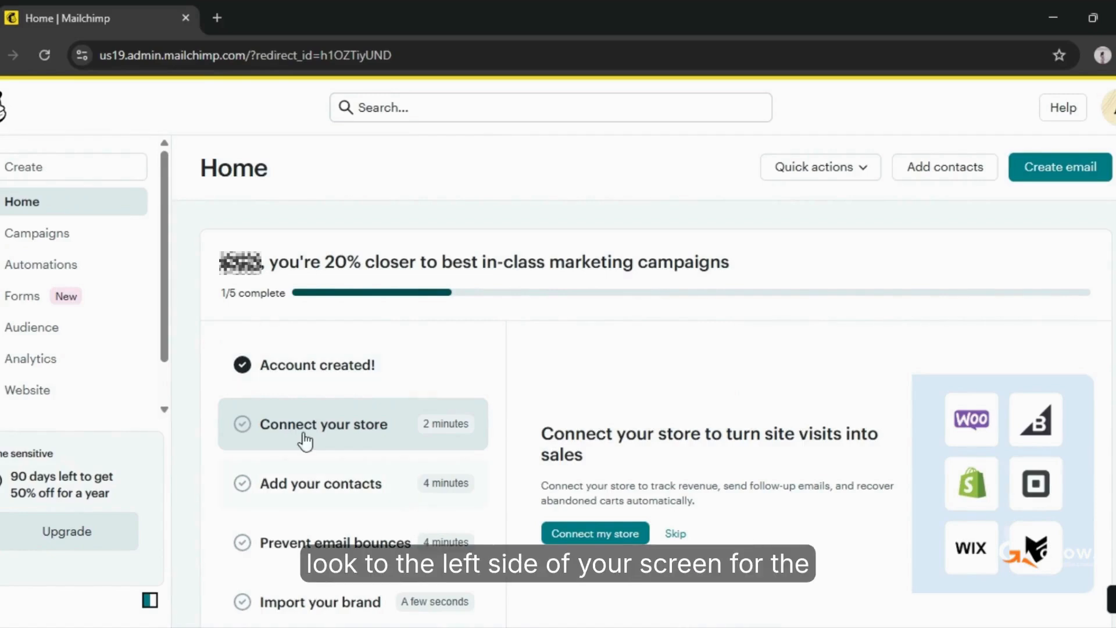
Start importing contacts into the audience with the copy and paste method and proceed to organizing them
{"action": "left_click", "coordinate": [71, 335]}
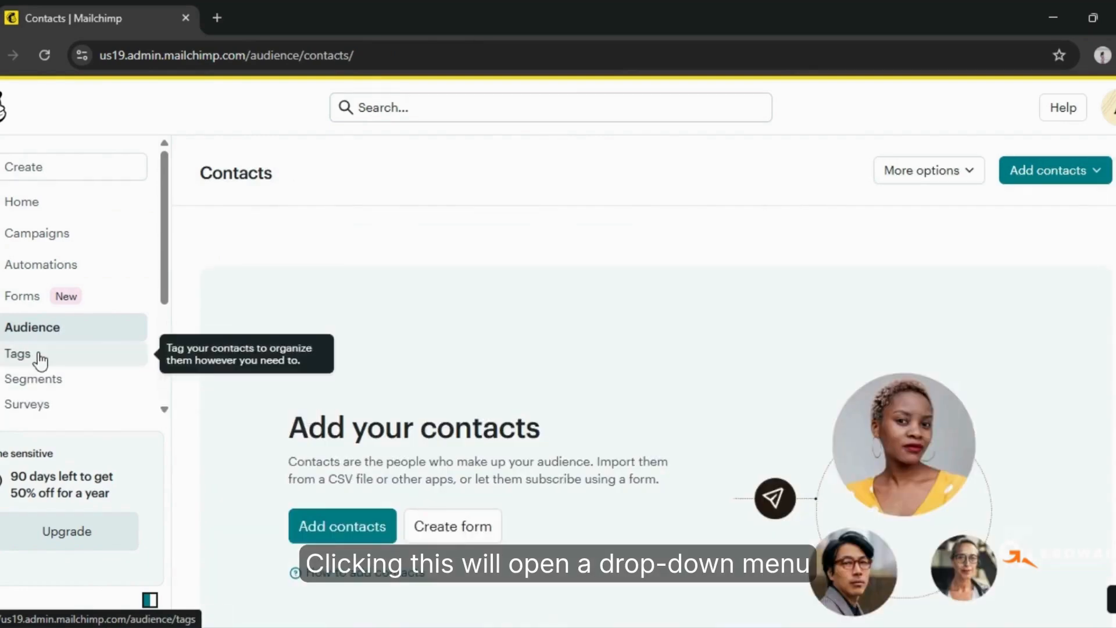
{"action": "left_click", "coordinate": [1098, 174]}
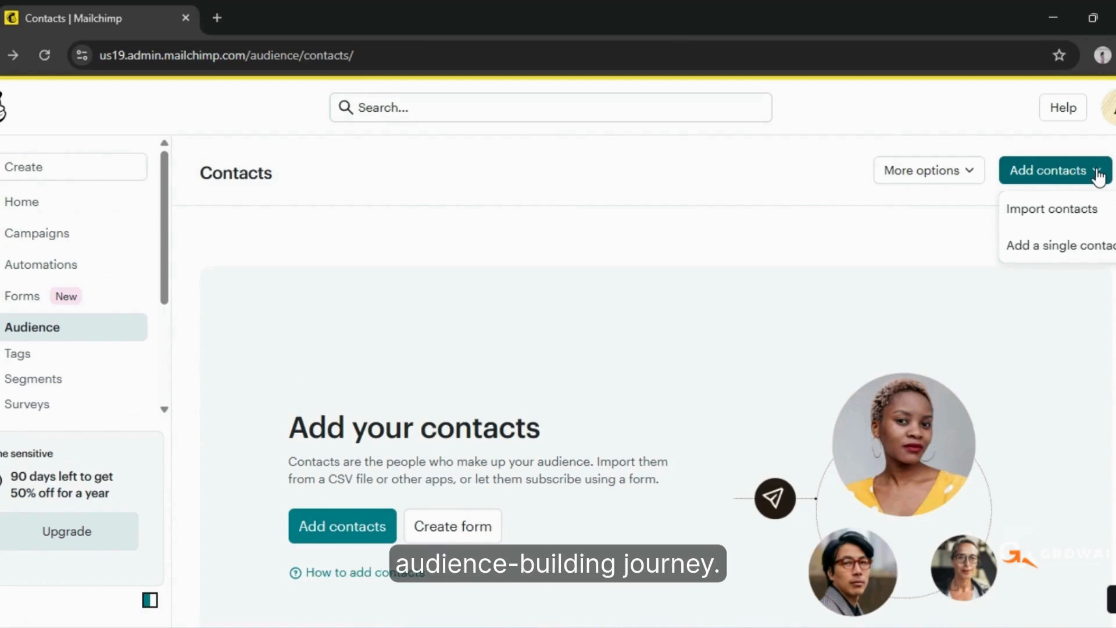
{"action": "left_click", "coordinate": [1076, 215]}
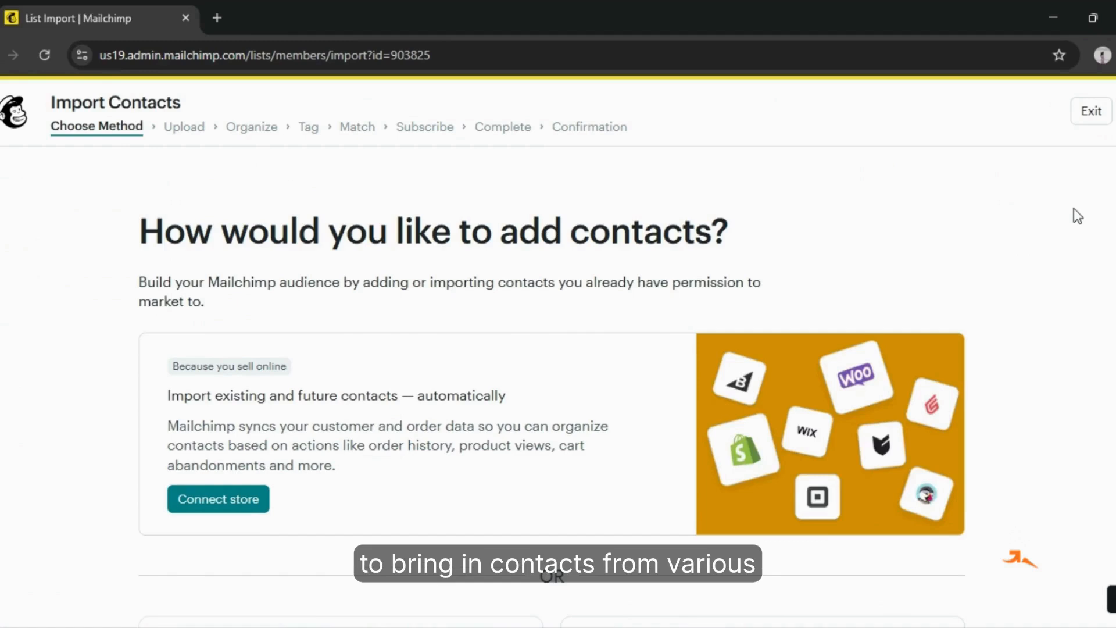
{"action": "scroll", "coordinate": [556, 481], "scroll_direction": "down", "scroll_amount": 4}
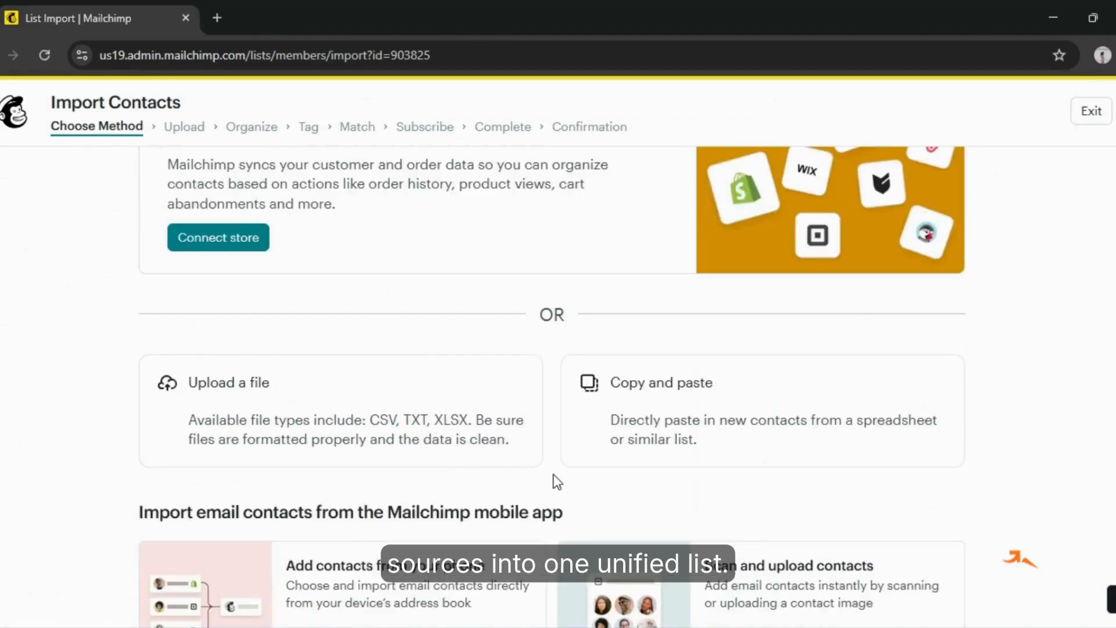
{"action": "scroll", "coordinate": [555, 456], "scroll_direction": "down", "scroll_amount": 1}
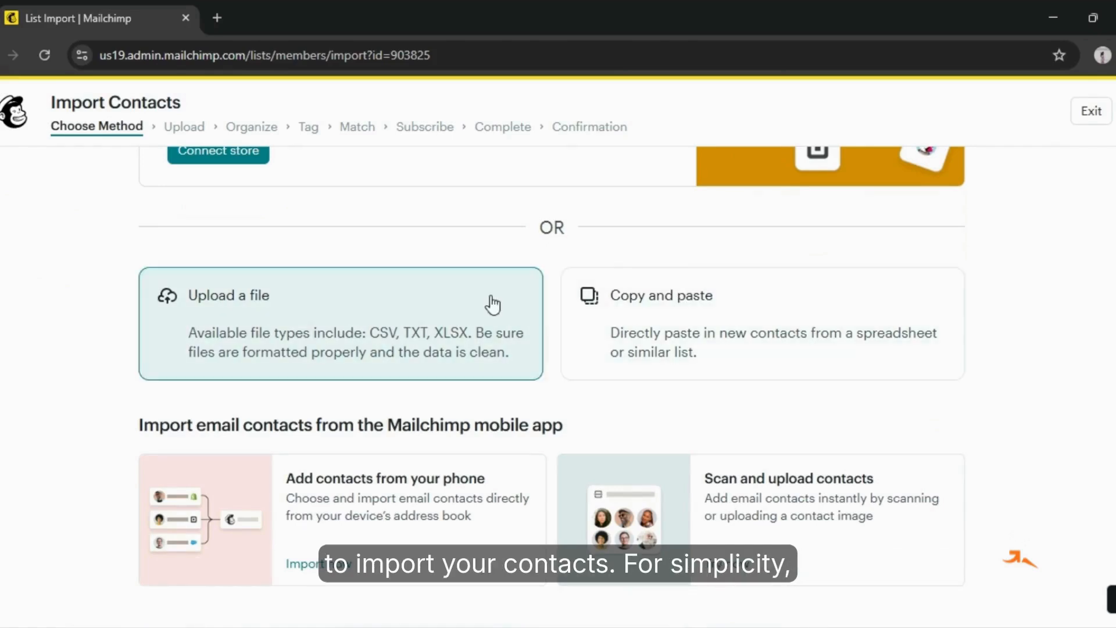
{"action": "left_click", "coordinate": [707, 316]}
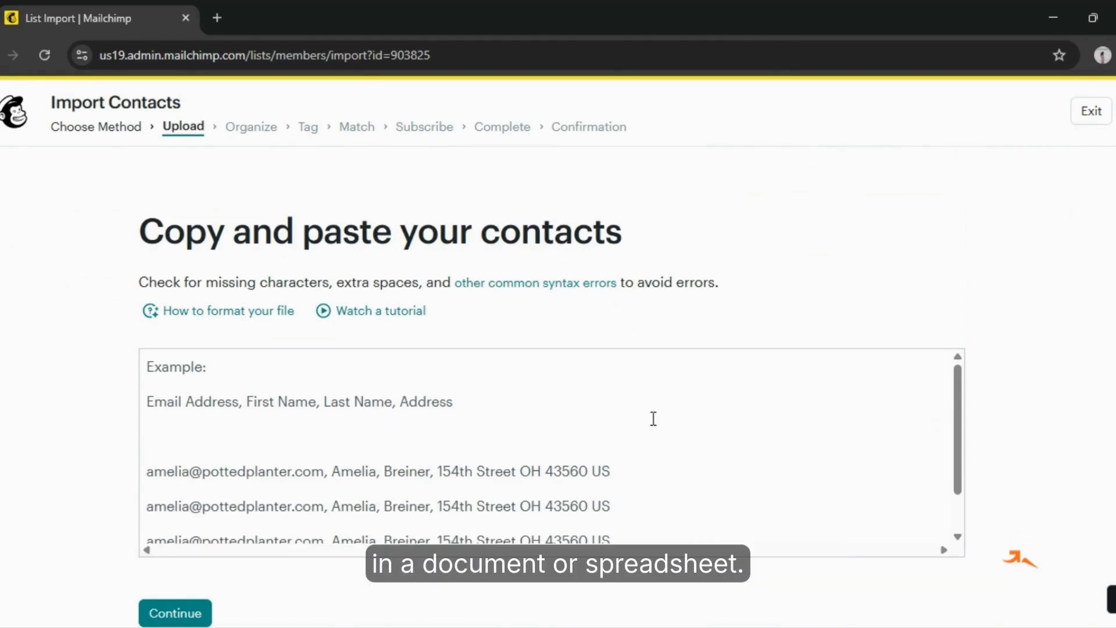
{"action": "scroll", "coordinate": [160, 404], "scroll_direction": "down", "scroll_amount": 2}
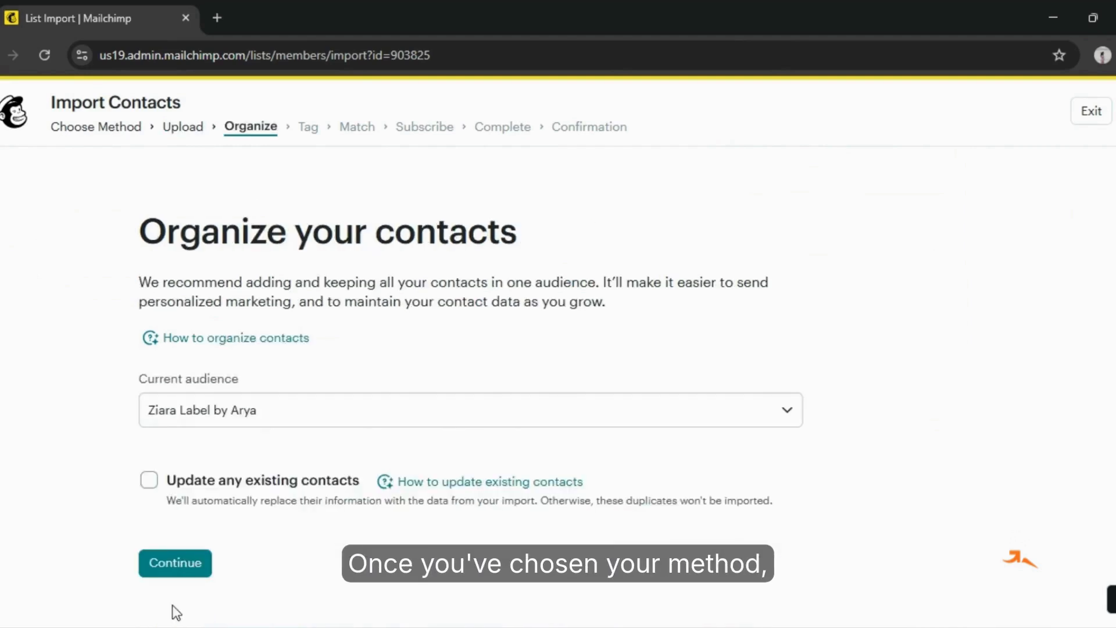
Keep the current audience for the imported contacts, leave updating existing contacts off and continue to tagging
{"action": "left_click", "coordinate": [791, 413]}
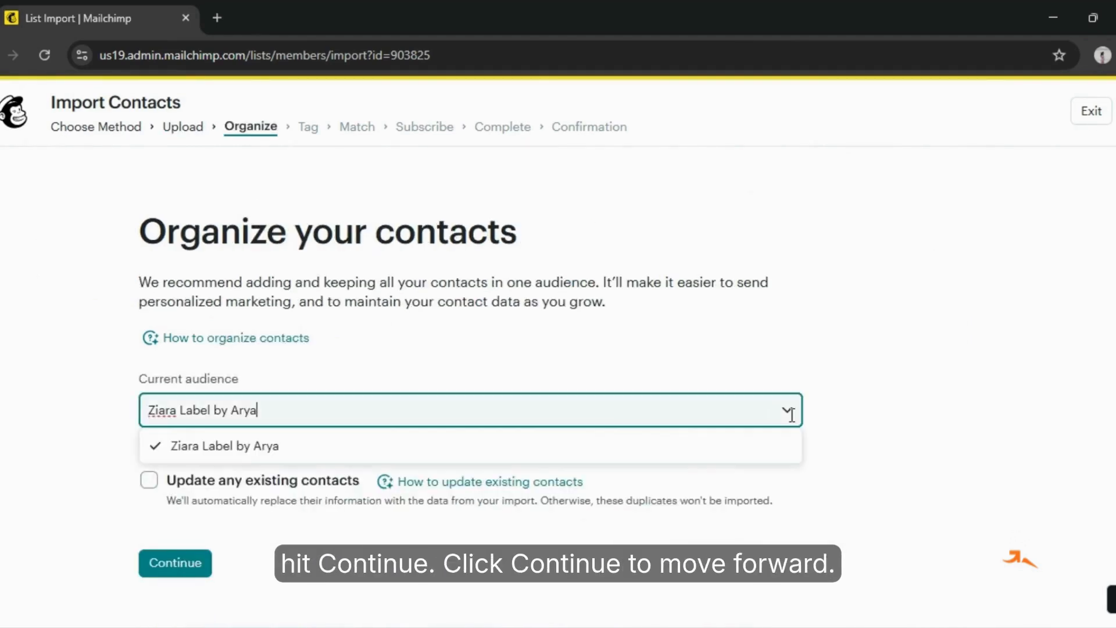
{"action": "left_click", "coordinate": [791, 414]}
{"action": "left_click", "coordinate": [890, 422]}
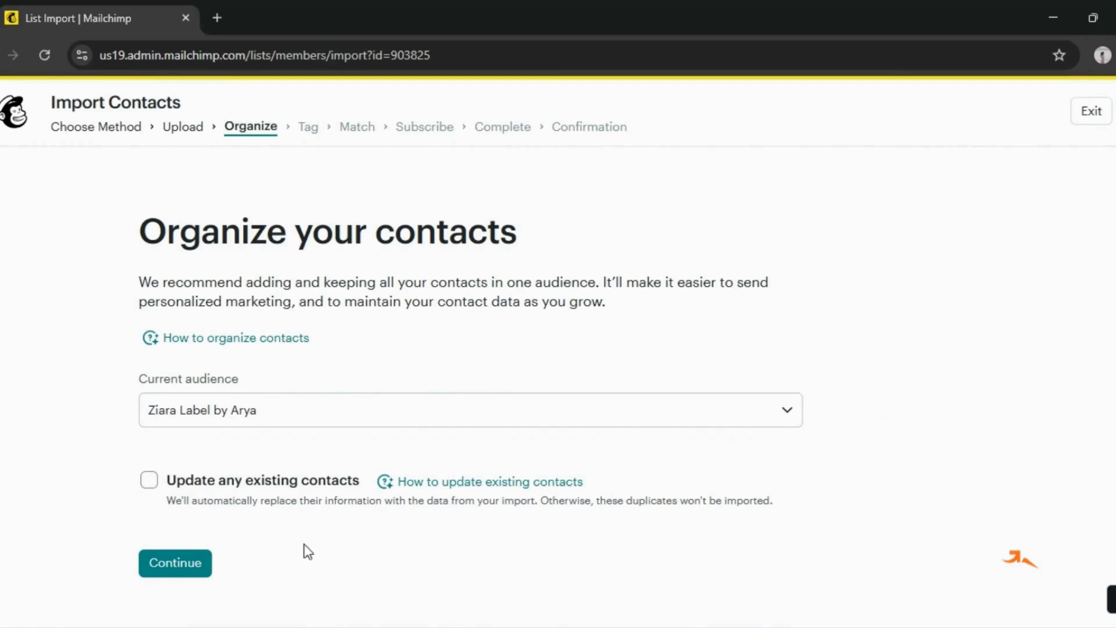
{"action": "left_click", "coordinate": [170, 569]}
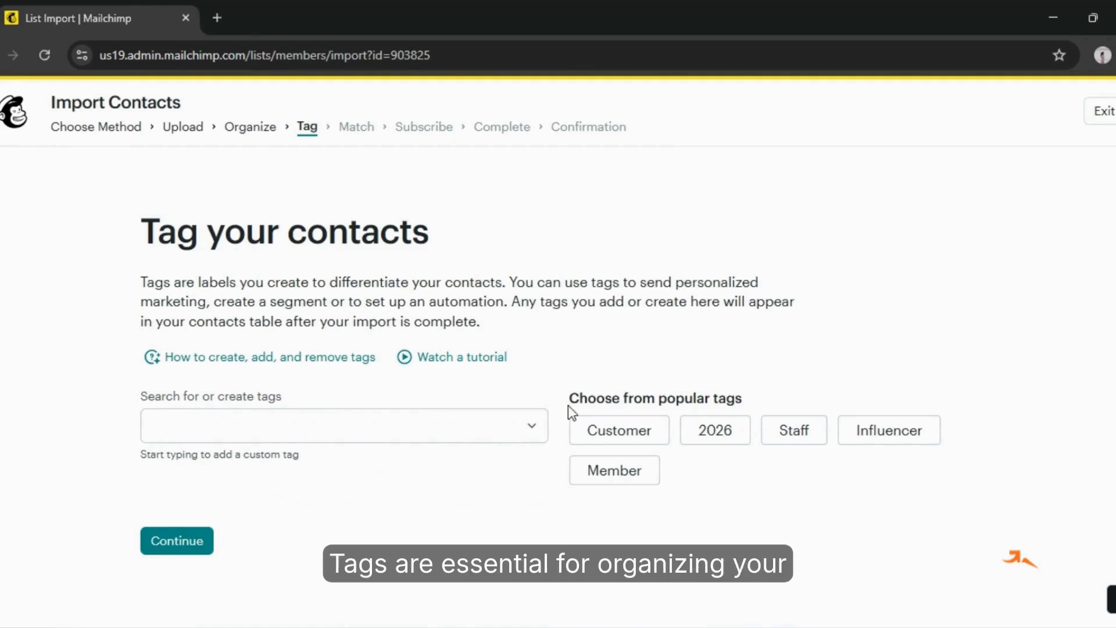
Tag the imported contacts as Customer and accept the matching for email address, first name, last name and address
{"action": "left_click", "coordinate": [626, 437]}
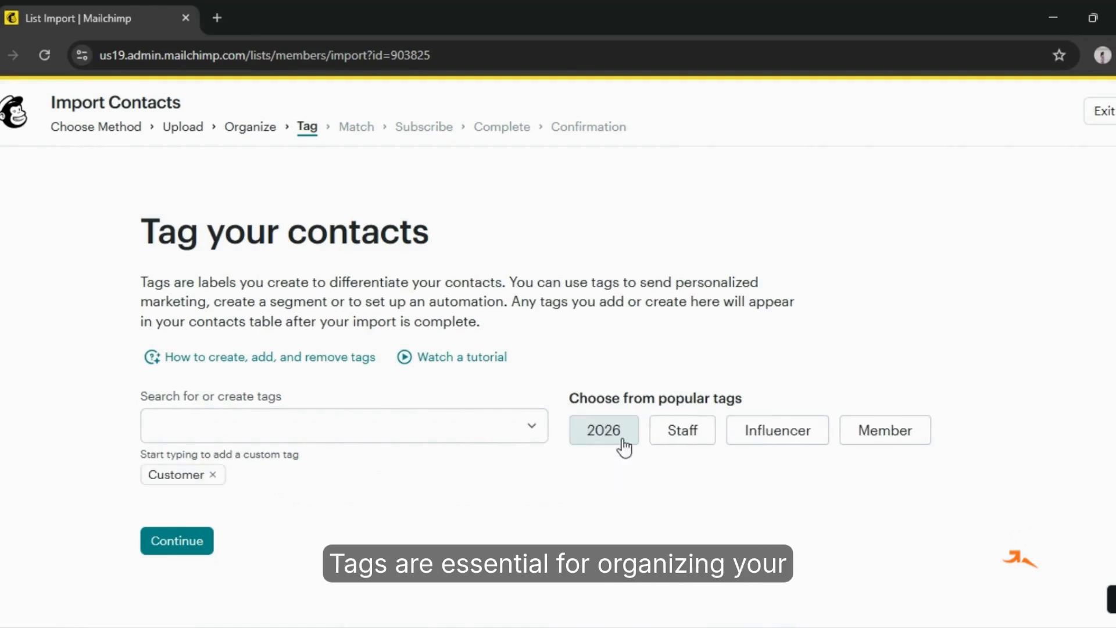
{"action": "left_click", "coordinate": [171, 544]}
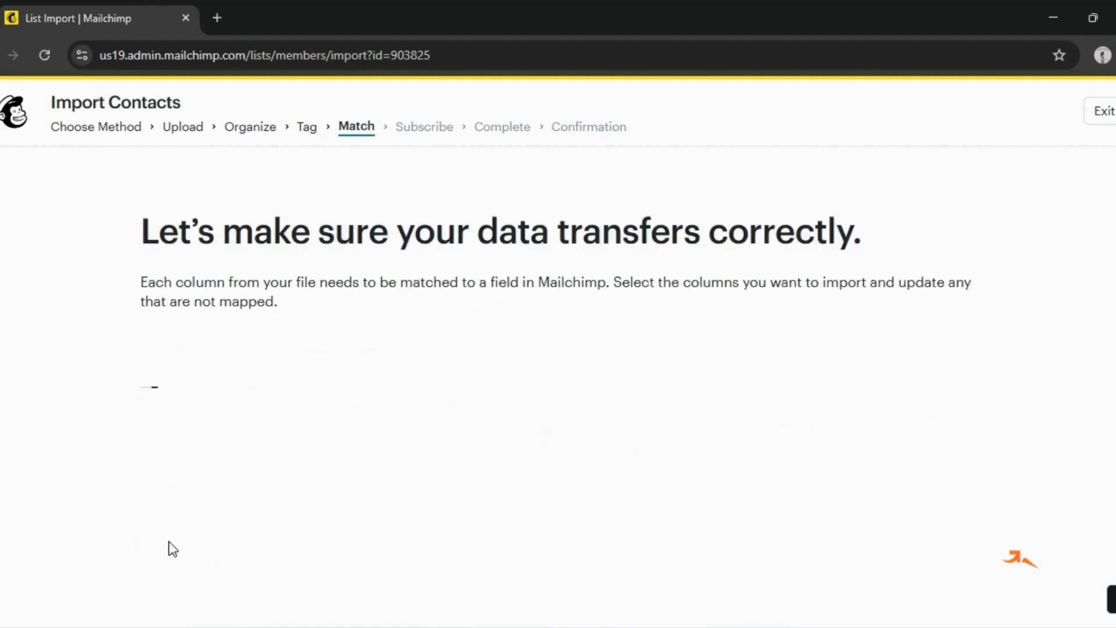
{"action": "scroll", "coordinate": [347, 524], "scroll_direction": "down", "scroll_amount": 3}
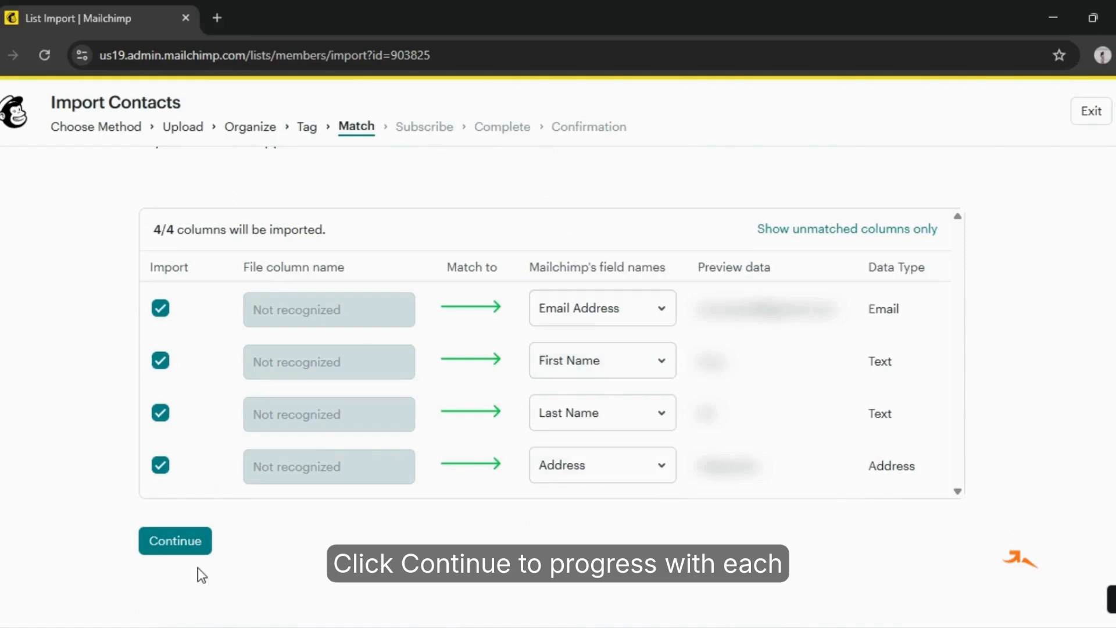
{"action": "left_click", "coordinate": [189, 542]}
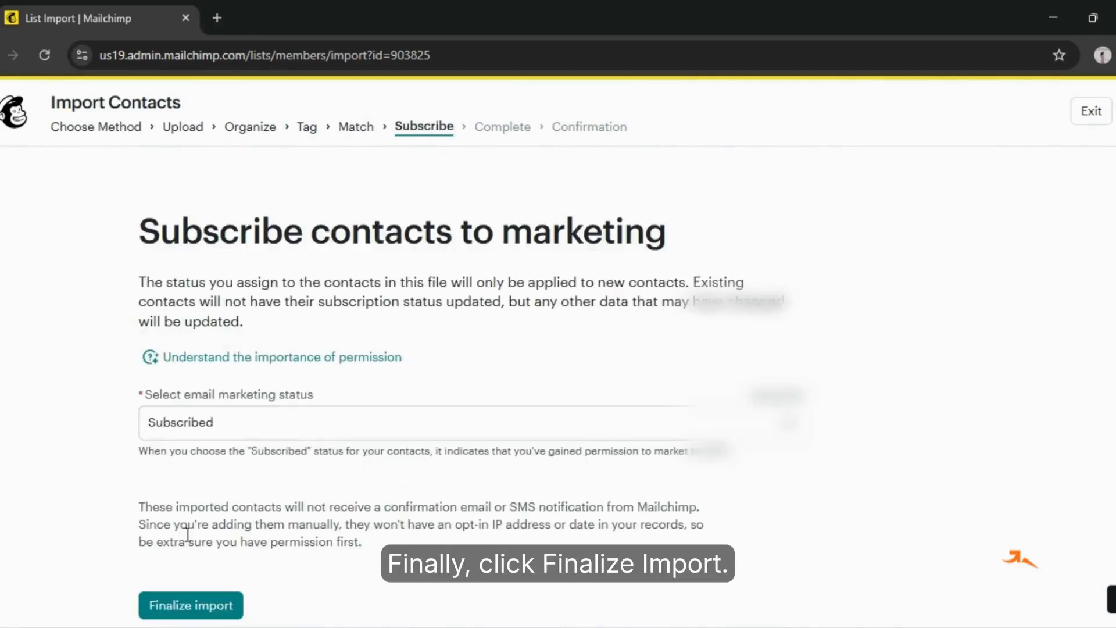
Keep the email marketing status as Subscribed, then finalize and complete the contact import
{"action": "left_click", "coordinate": [783, 428]}
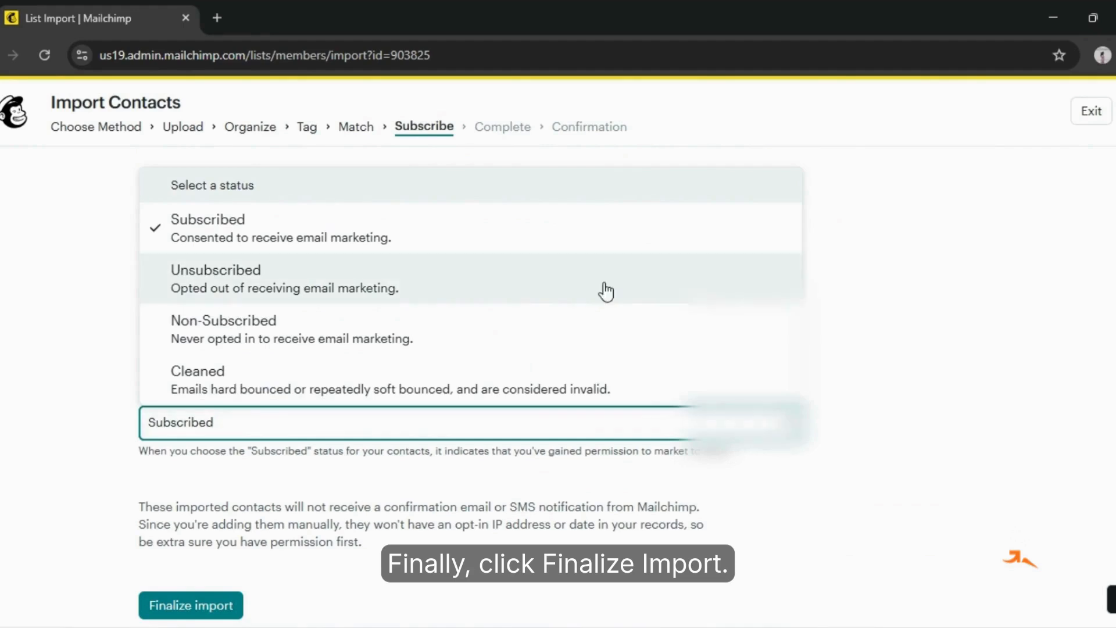
{"action": "left_click", "coordinate": [788, 428]}
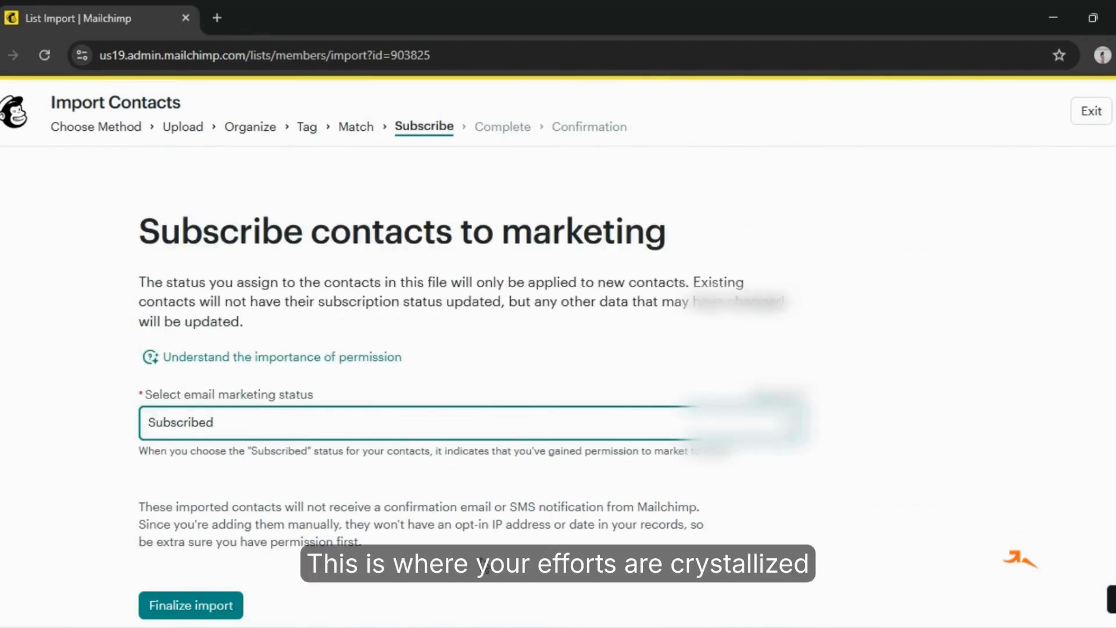
{"action": "left_click", "coordinate": [186, 608]}
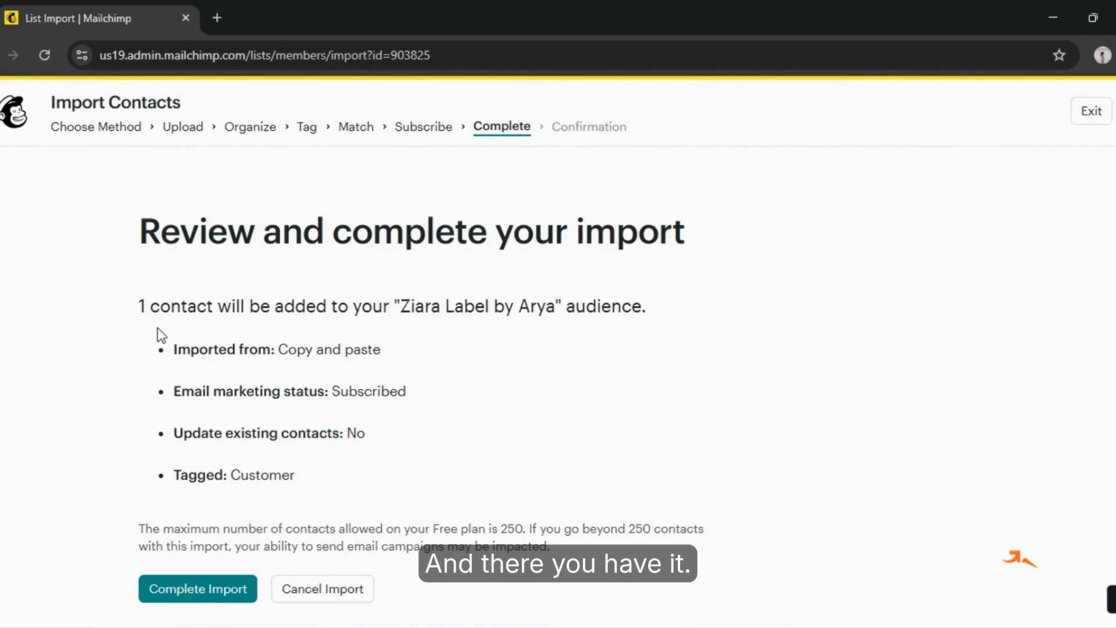
{"action": "left_click", "coordinate": [221, 588]}
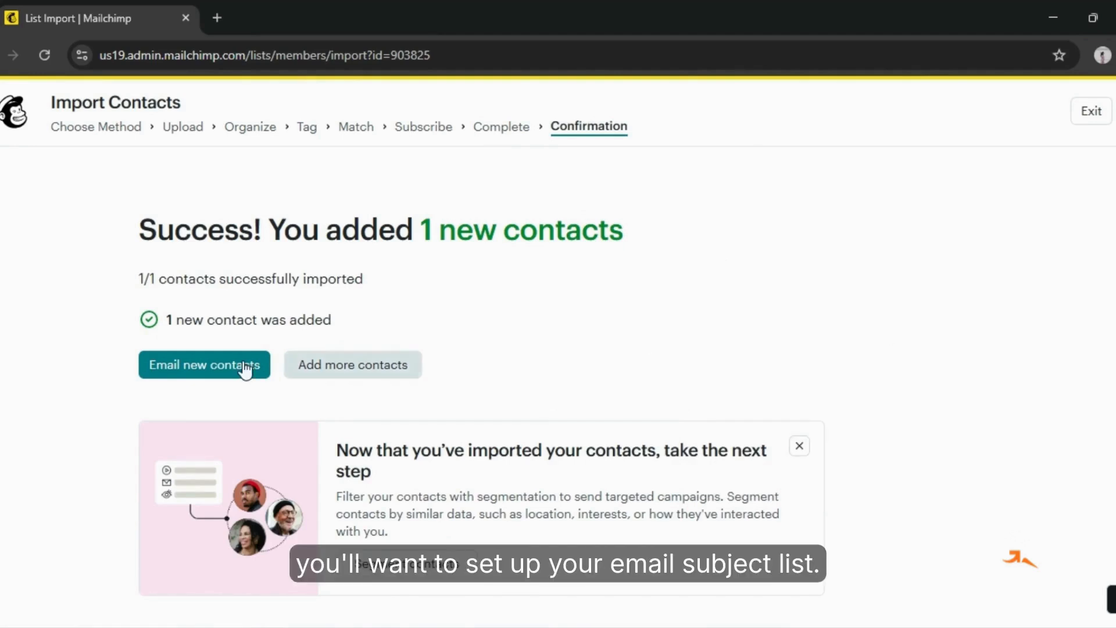
Create an email to the newly imported contacts and save the prefilled sender name and address
{"action": "left_click", "coordinate": [223, 364]}
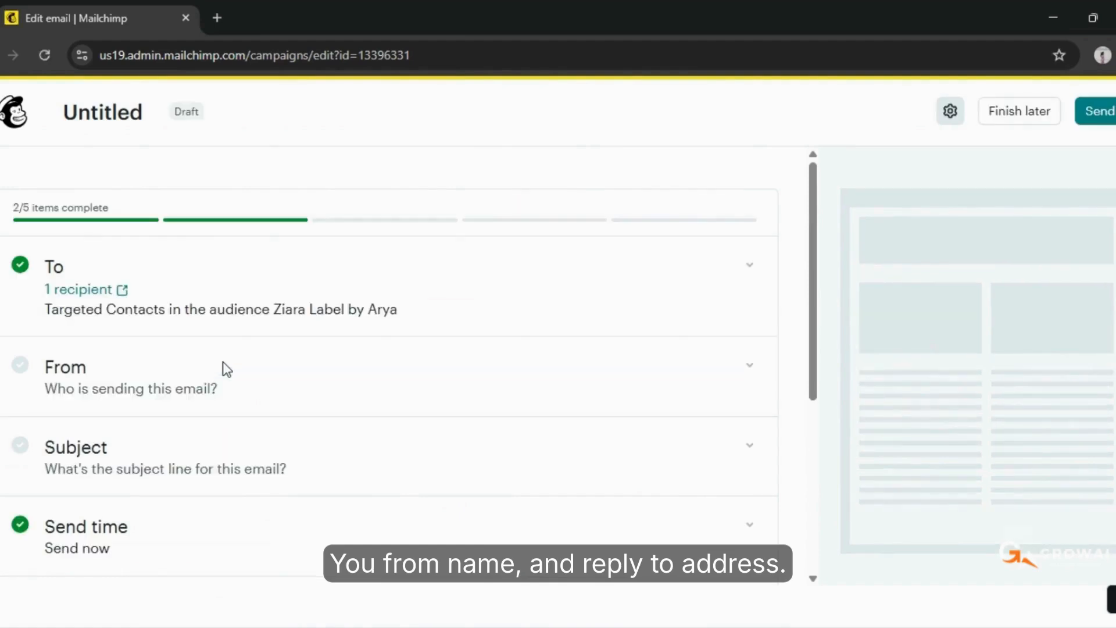
{"action": "left_click", "coordinate": [267, 376]}
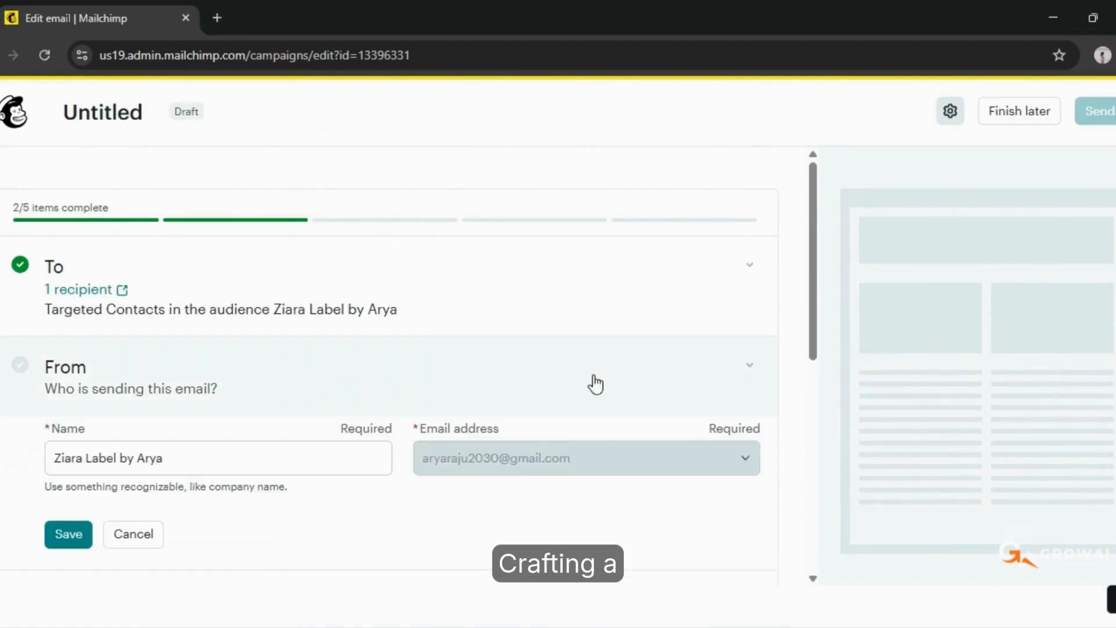
{"action": "left_click", "coordinate": [85, 538]}
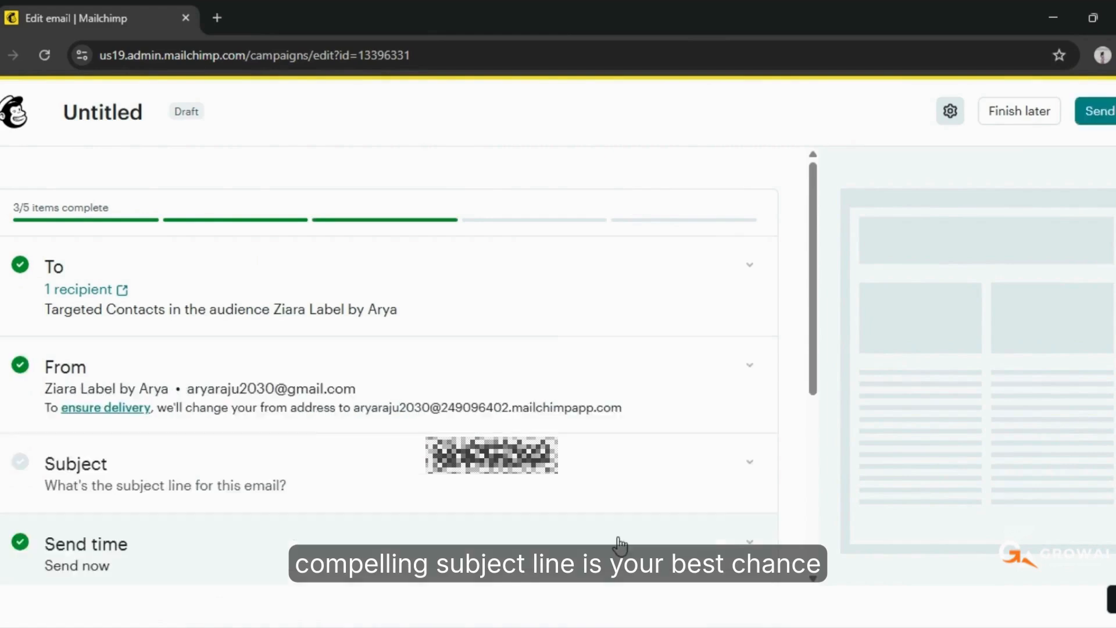
Set the email's subject line to "Coming Soon", leave the preview text empty and save it
{"action": "left_click", "coordinate": [766, 482]}
{"action": "left_click", "coordinate": [307, 547]}
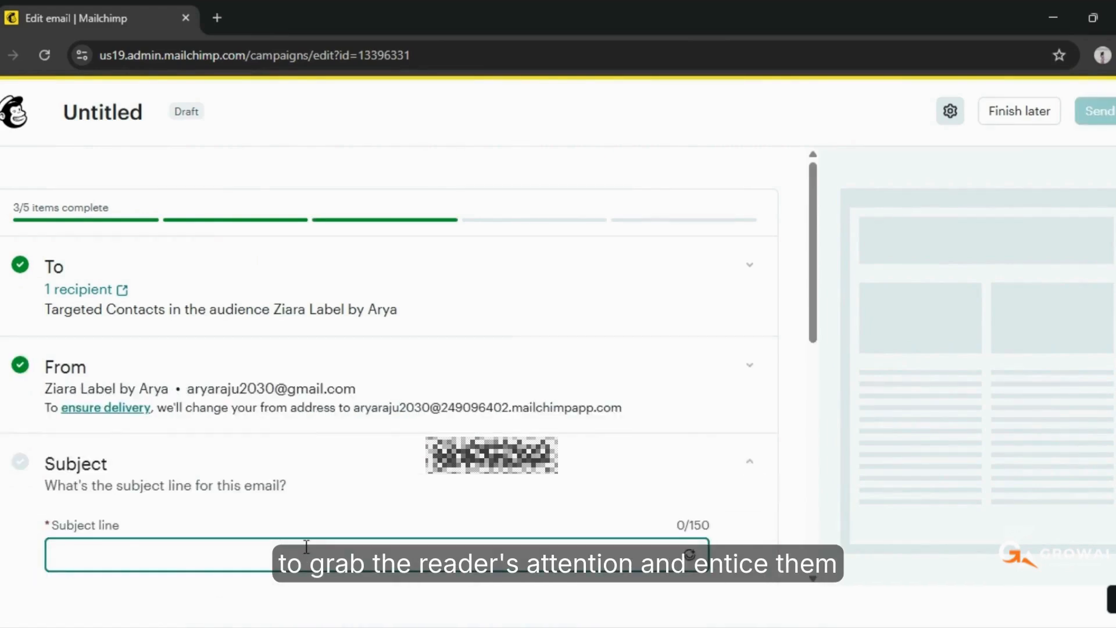
{"action": "type", "text": "Coming Soon"}
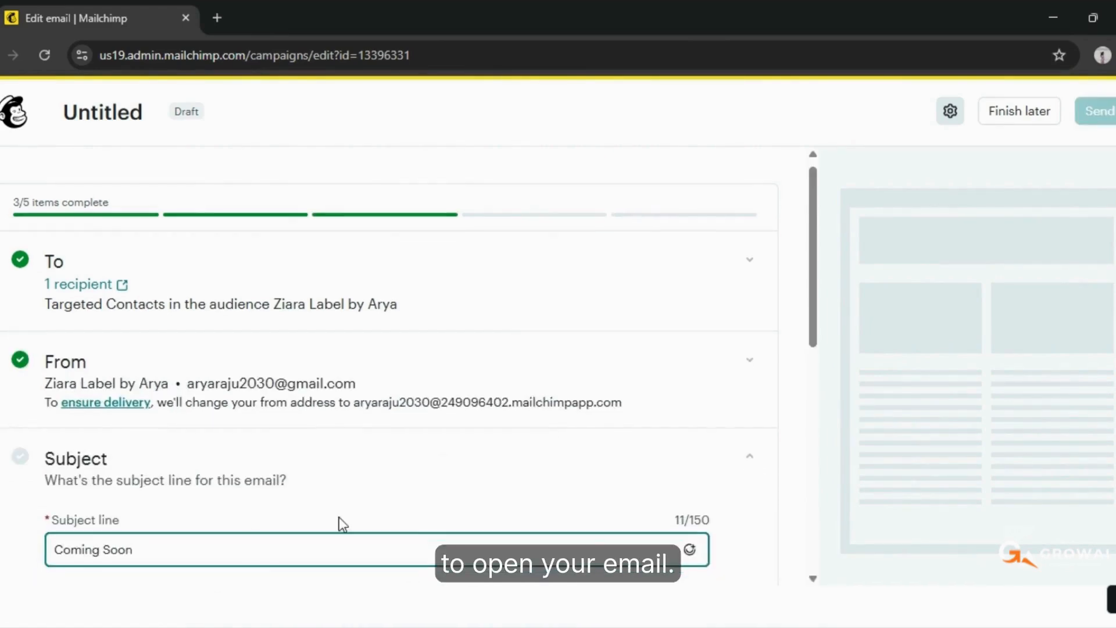
{"action": "scroll", "coordinate": [342, 523], "scroll_direction": "down", "scroll_amount": 3}
{"action": "left_click", "coordinate": [626, 413]}
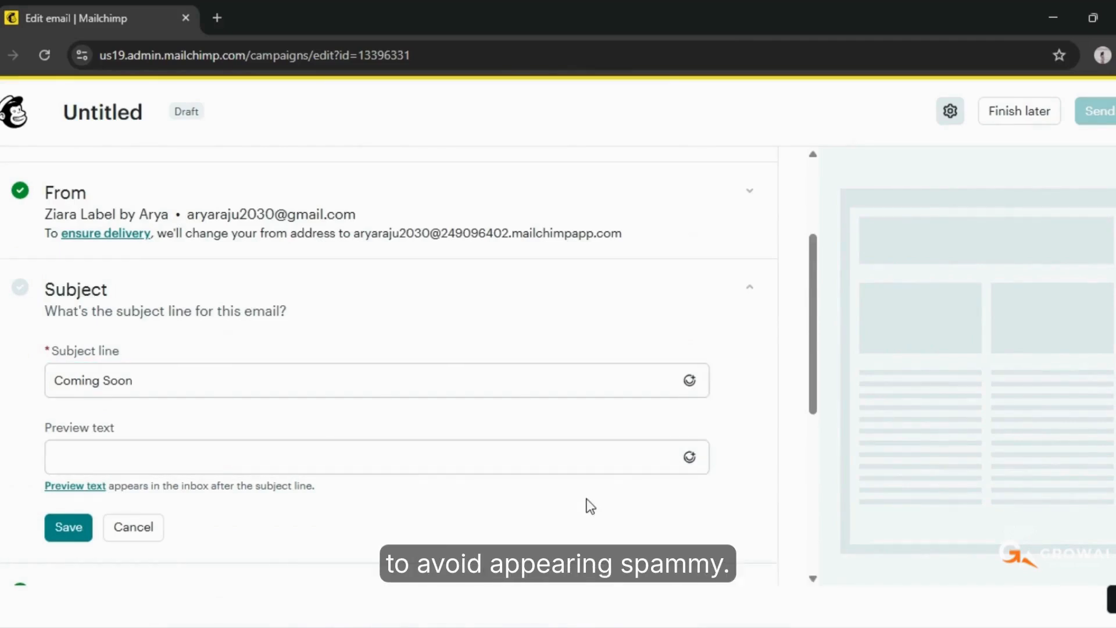
{"action": "left_click", "coordinate": [68, 526]}
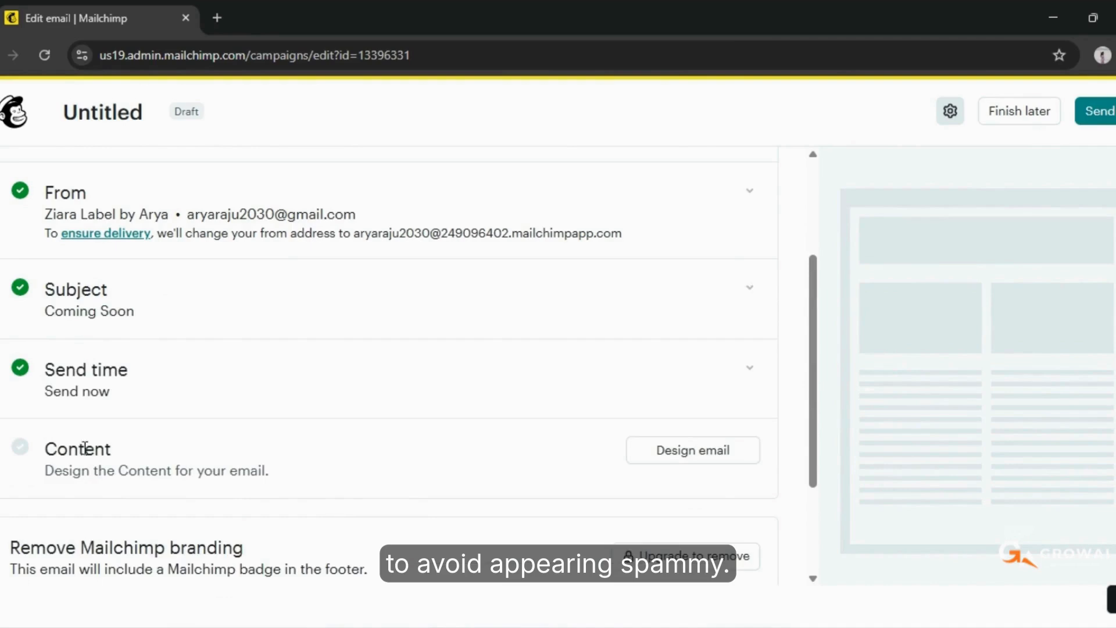
Set the email's send time to Send now and save it
{"action": "left_click", "coordinate": [749, 372]}
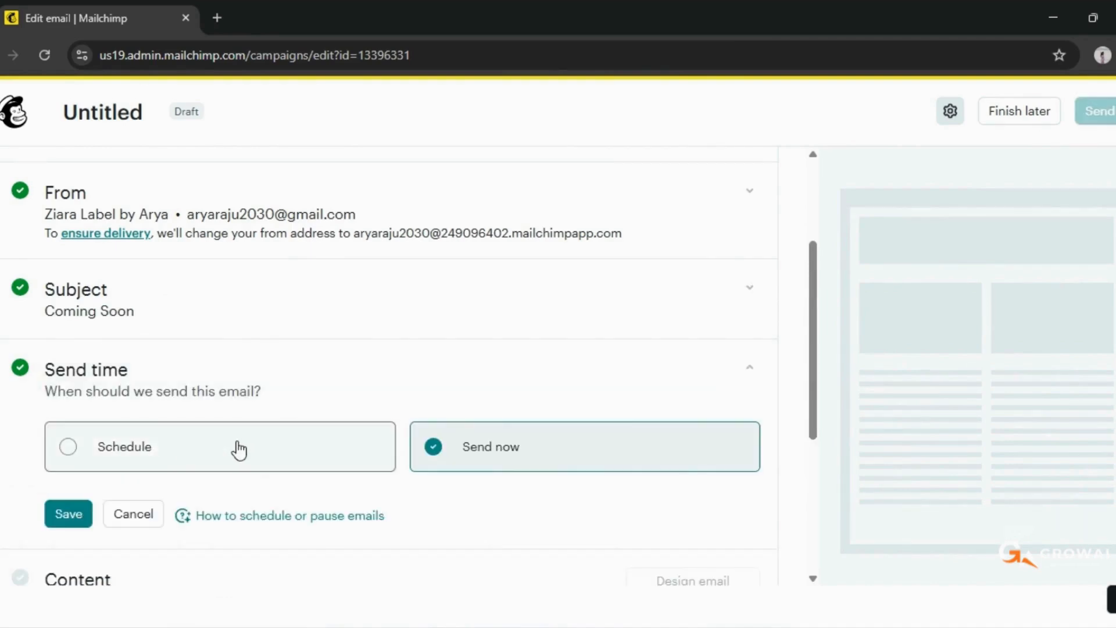
{"action": "left_click", "coordinate": [174, 441]}
{"action": "left_click", "coordinate": [587, 451]}
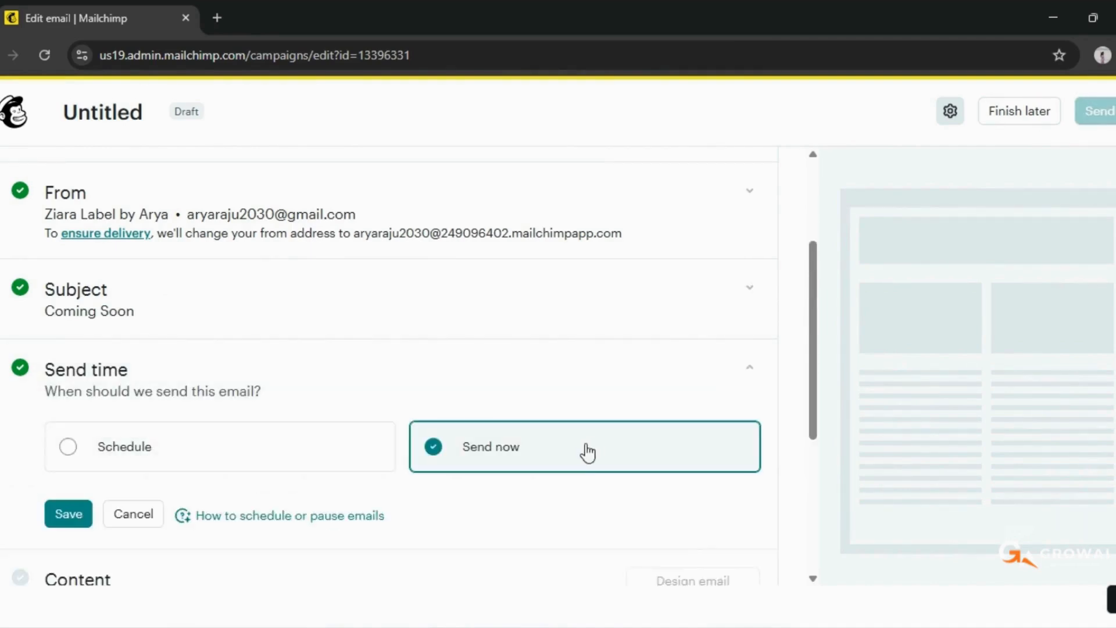
{"action": "left_click", "coordinate": [68, 515]}
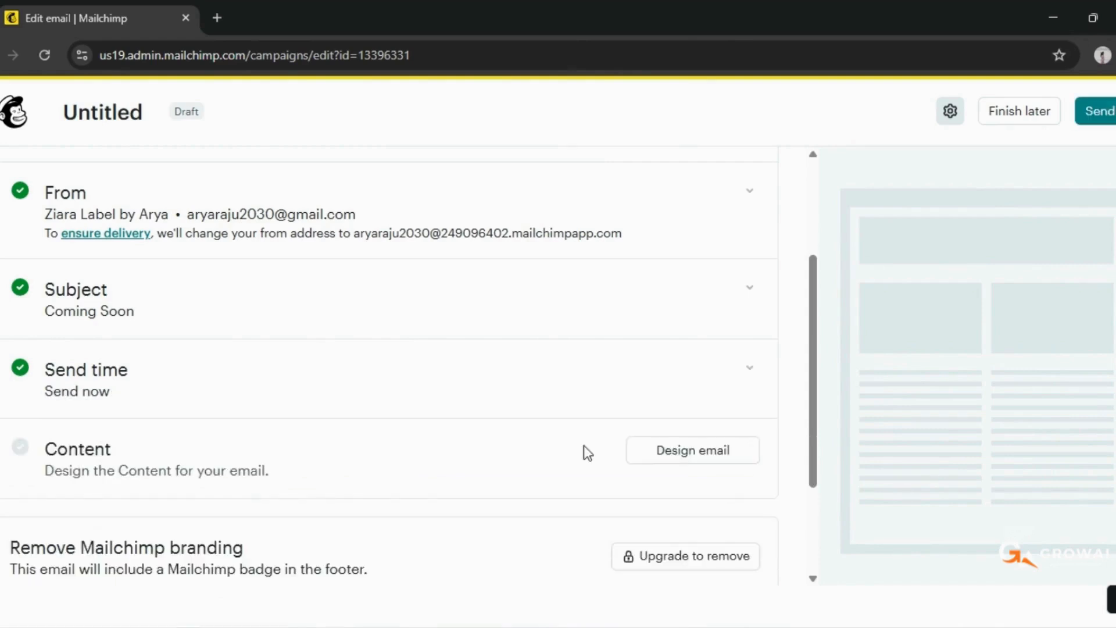
Start designing the email content from the free Natural basic layout template
{"action": "left_click", "coordinate": [671, 456]}
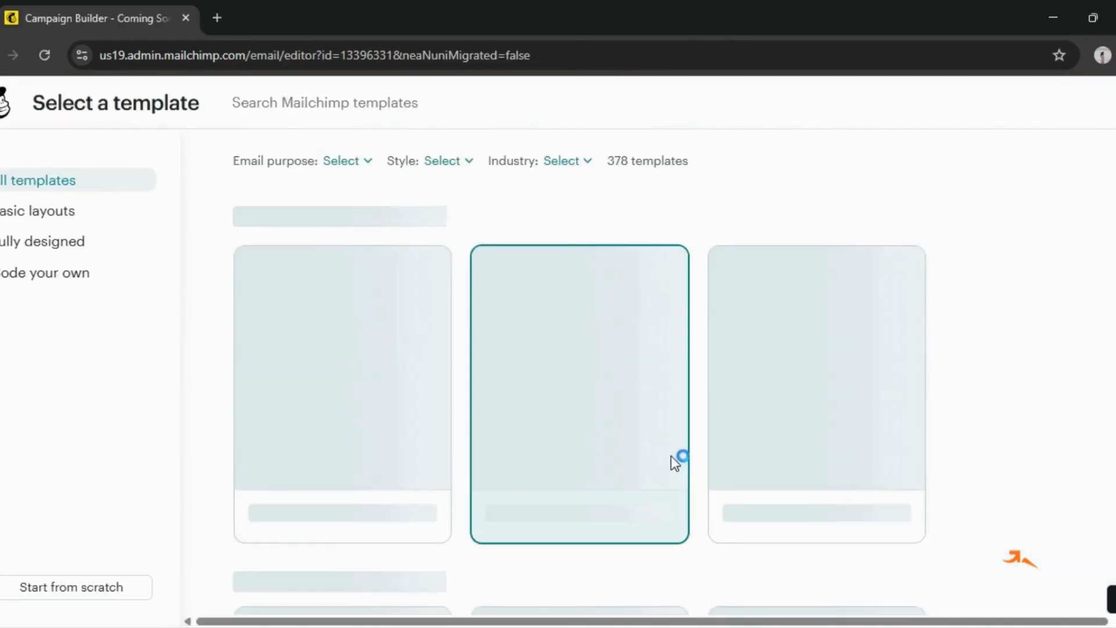
{"action": "scroll", "coordinate": [1004, 498], "scroll_direction": "down", "scroll_amount": 5}
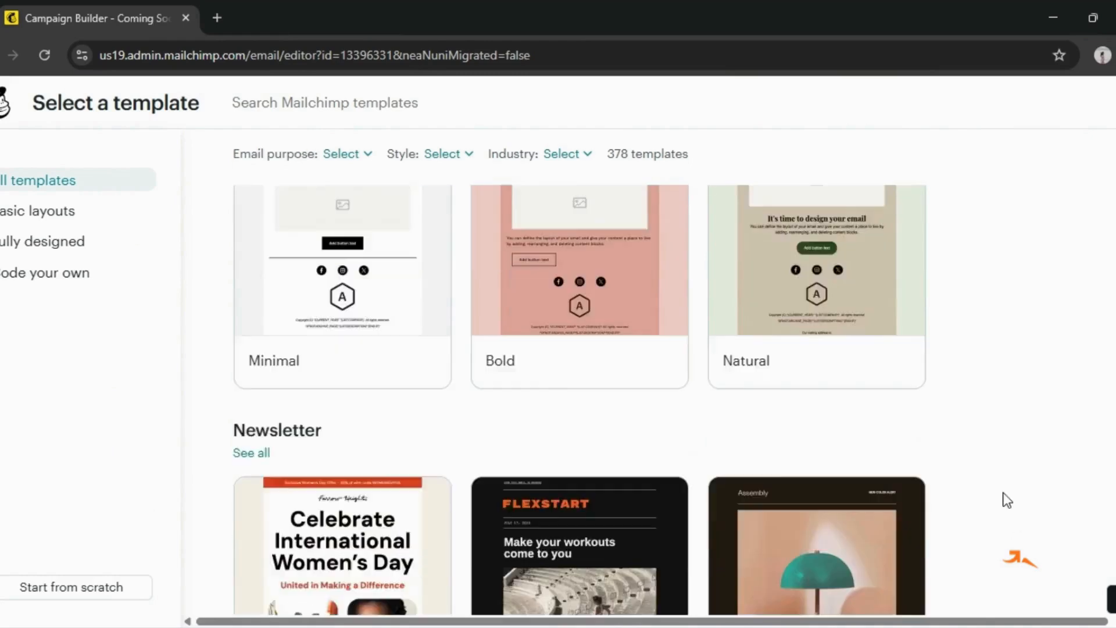
{"action": "scroll", "coordinate": [814, 368], "scroll_direction": "up", "scroll_amount": 5}
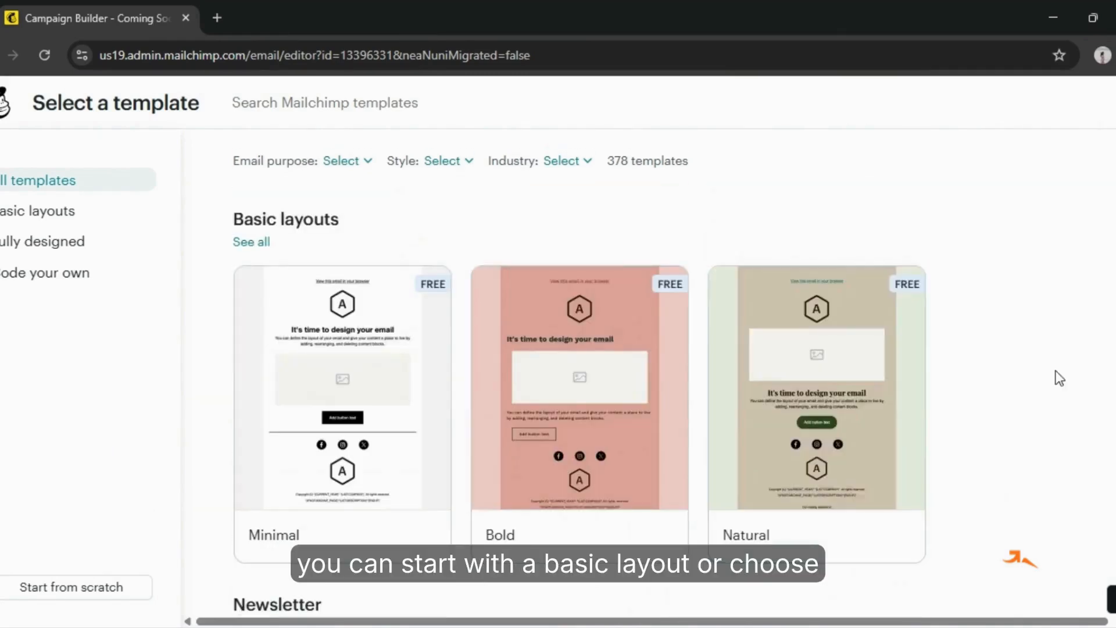
{"action": "left_click", "coordinate": [833, 393]}
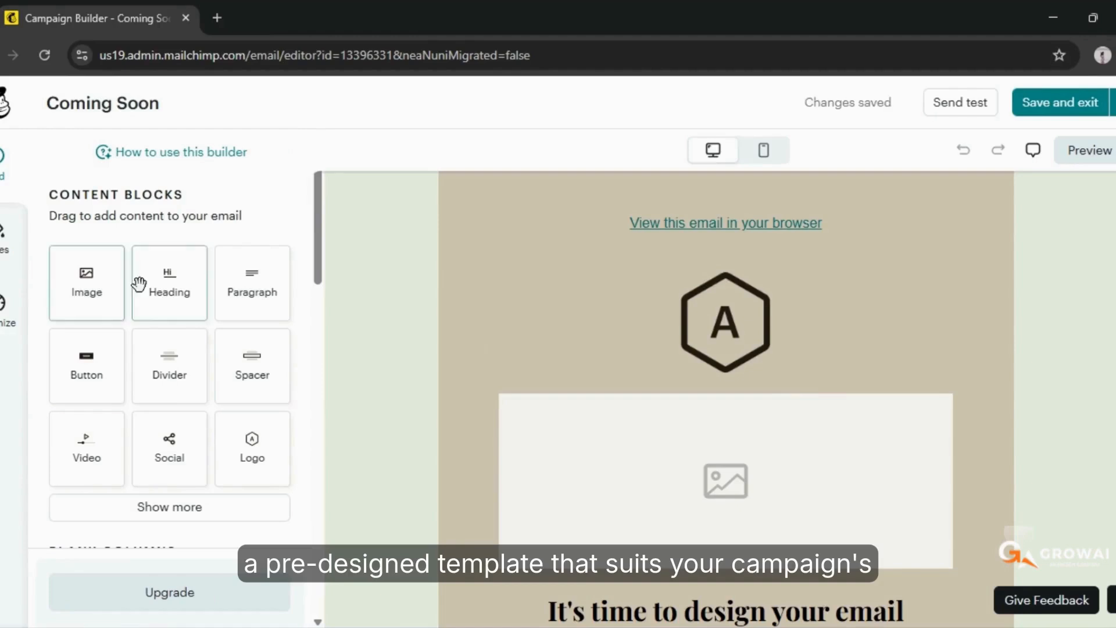
Upload the Ziara Clothing logo file from Downloads into the template's empty image block
{"action": "left_click", "coordinate": [73, 306]}
{"action": "left_click", "coordinate": [133, 370]}
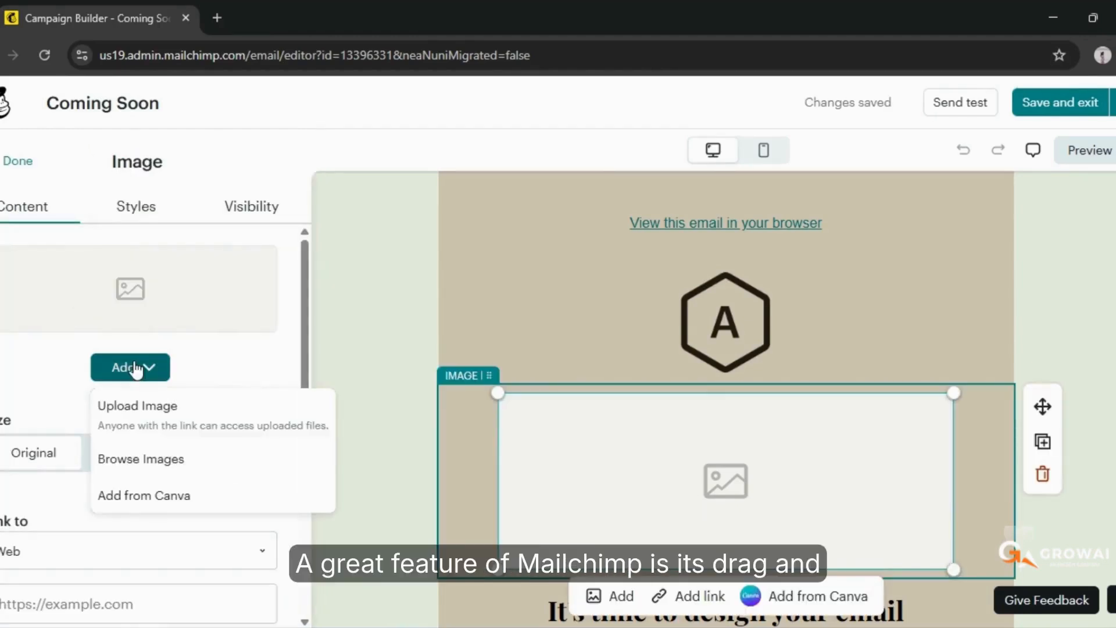
{"action": "left_click", "coordinate": [148, 404]}
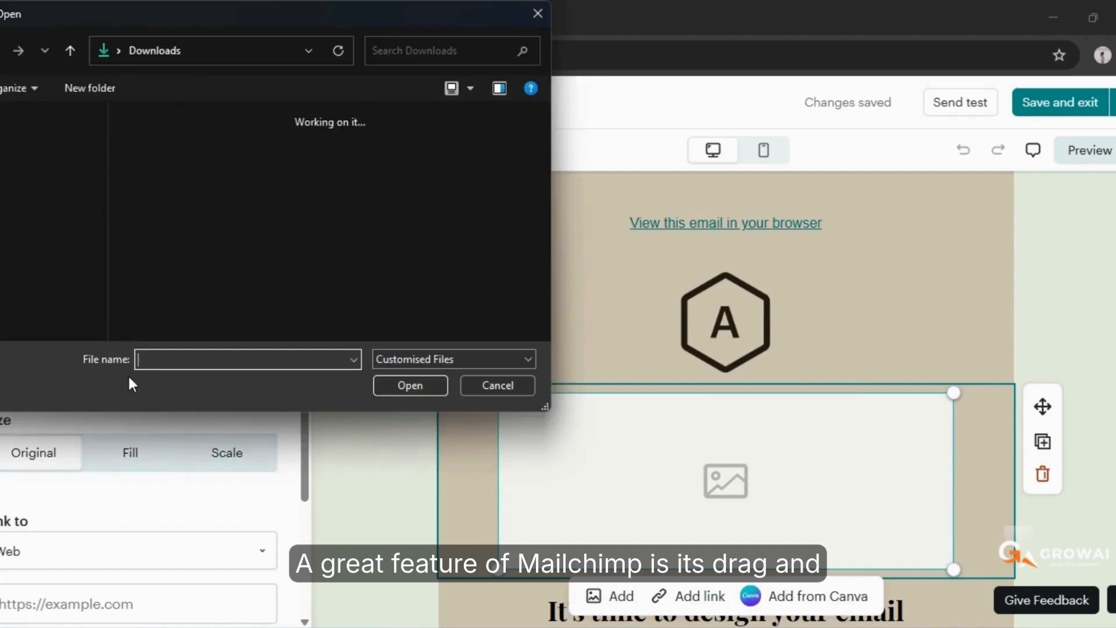
{"action": "type", "text": "a"}
{"action": "left_click", "coordinate": [431, 390]}
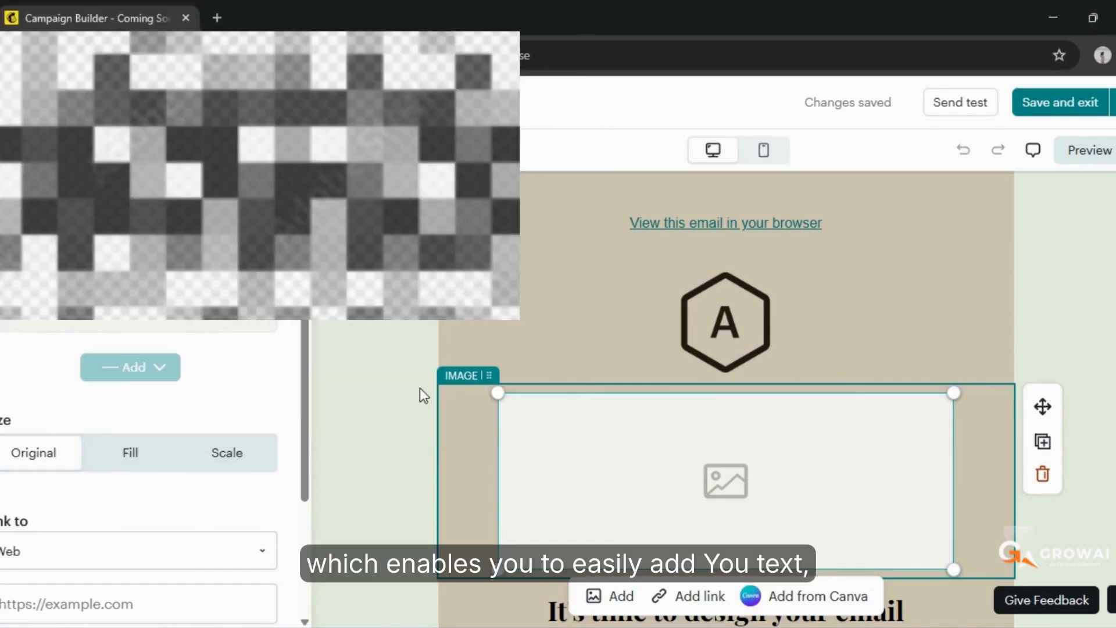
Scale the Ziara Clothing image down to roughly half the width of the email body
{"action": "scroll", "coordinate": [681, 406], "scroll_direction": "down", "scroll_amount": 5}
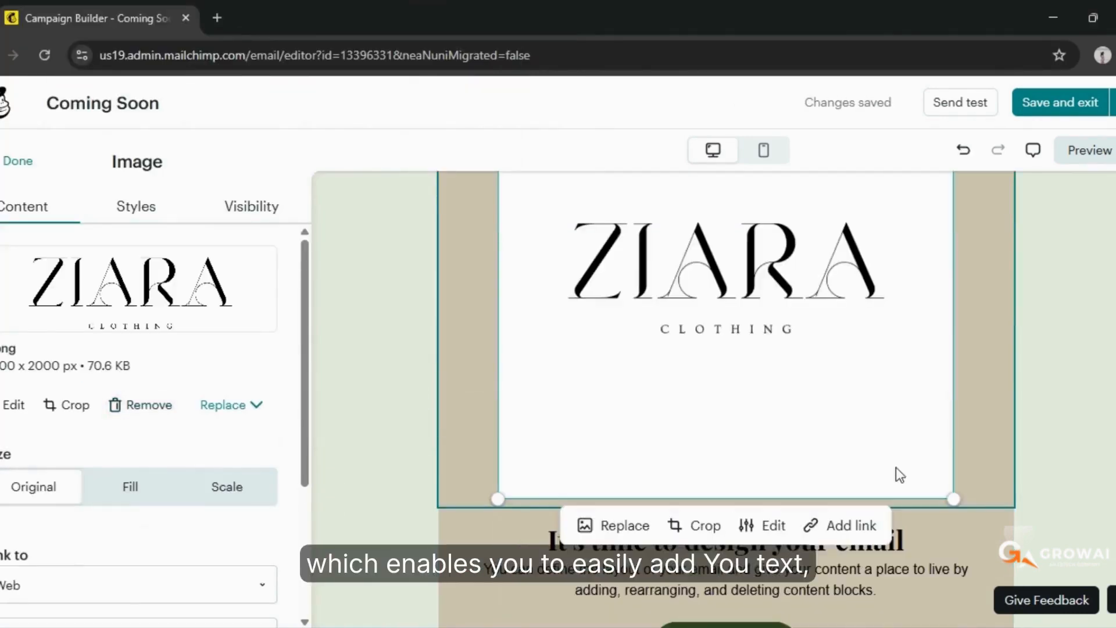
{"action": "left_click_drag", "start_coordinate": [956, 499], "coordinate": [843, 270]}
{"action": "scroll", "coordinate": [845, 272], "scroll_direction": "up", "scroll_amount": 3}
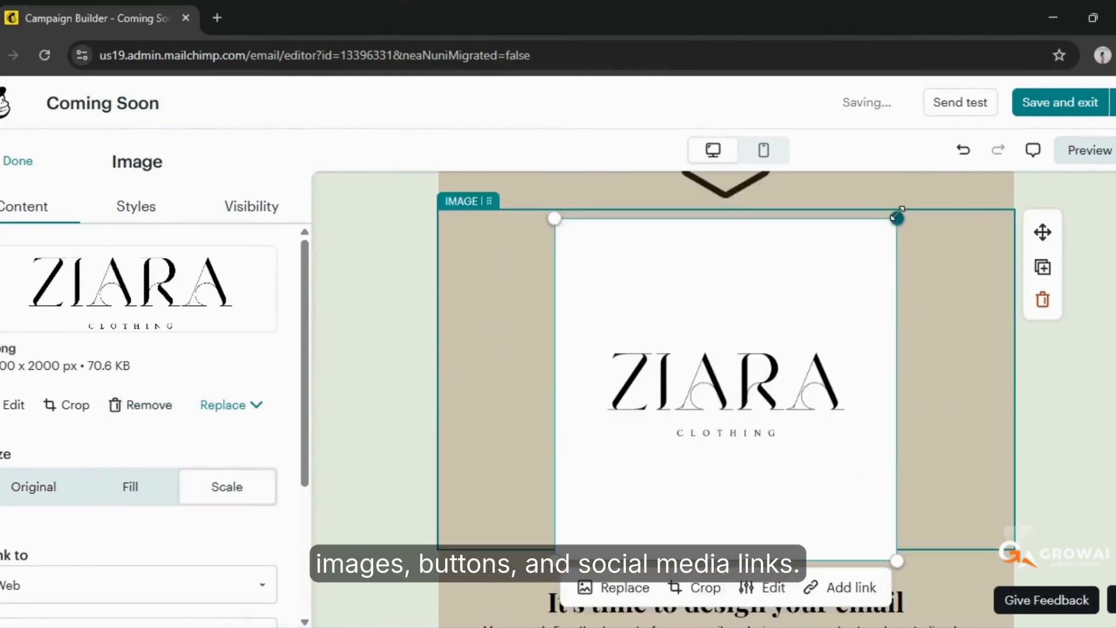
{"action": "left_click_drag", "start_coordinate": [897, 217], "coordinate": [834, 389]}
Remove the placeholder logo block above the Ziara Clothing image
{"action": "scroll", "coordinate": [968, 372], "scroll_direction": "up", "scroll_amount": 3}
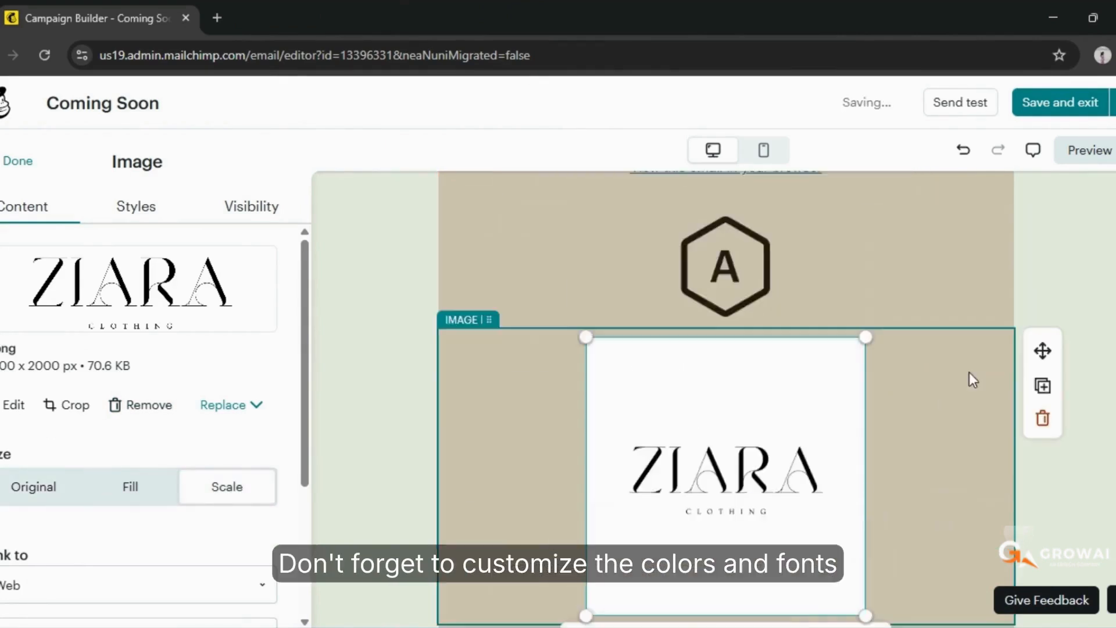
{"action": "left_click", "coordinate": [723, 336]}
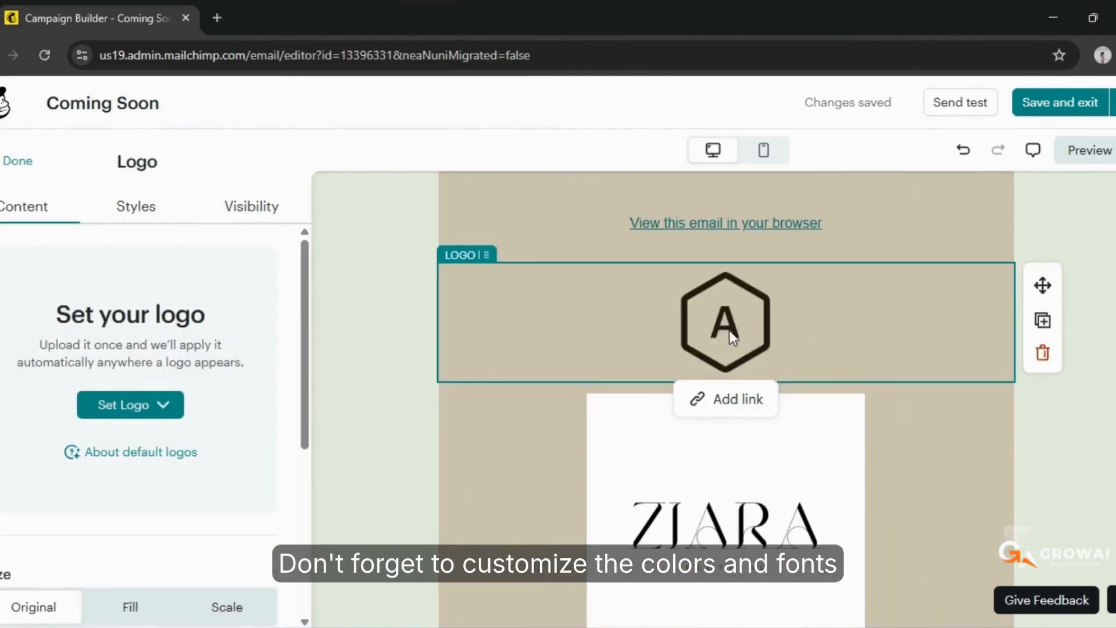
{"action": "left_click", "coordinate": [1042, 353]}
Try bold and italic on the paragraph under the heading, and set its font to Comic Sans without bold
{"action": "scroll", "coordinate": [959, 395], "scroll_direction": "down", "scroll_amount": 5}
{"action": "scroll", "coordinate": [724, 463], "scroll_direction": "up", "scroll_amount": 5}
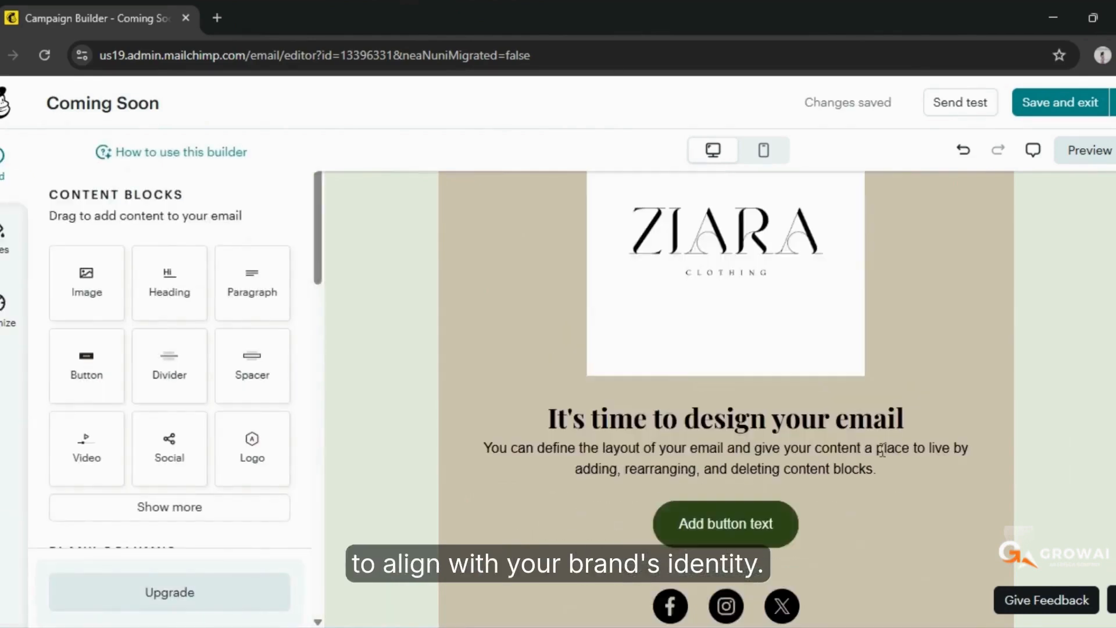
{"action": "scroll", "coordinate": [881, 456], "scroll_direction": "down", "scroll_amount": 2}
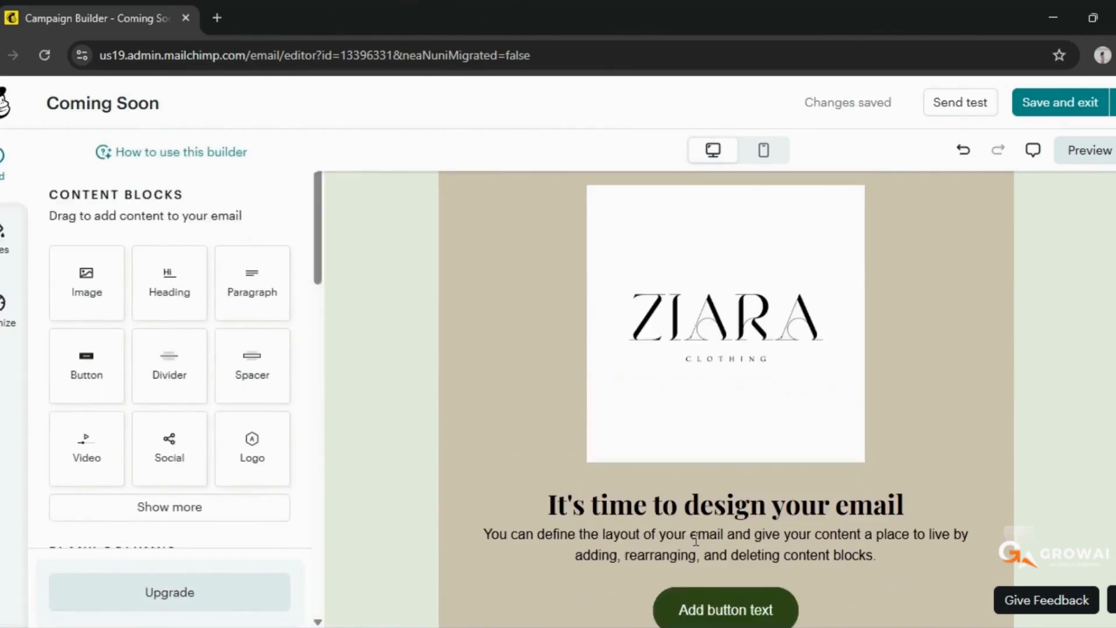
{"action": "left_click", "coordinate": [485, 522]}
{"action": "scroll", "coordinate": [686, 514], "scroll_direction": "down", "scroll_amount": 2}
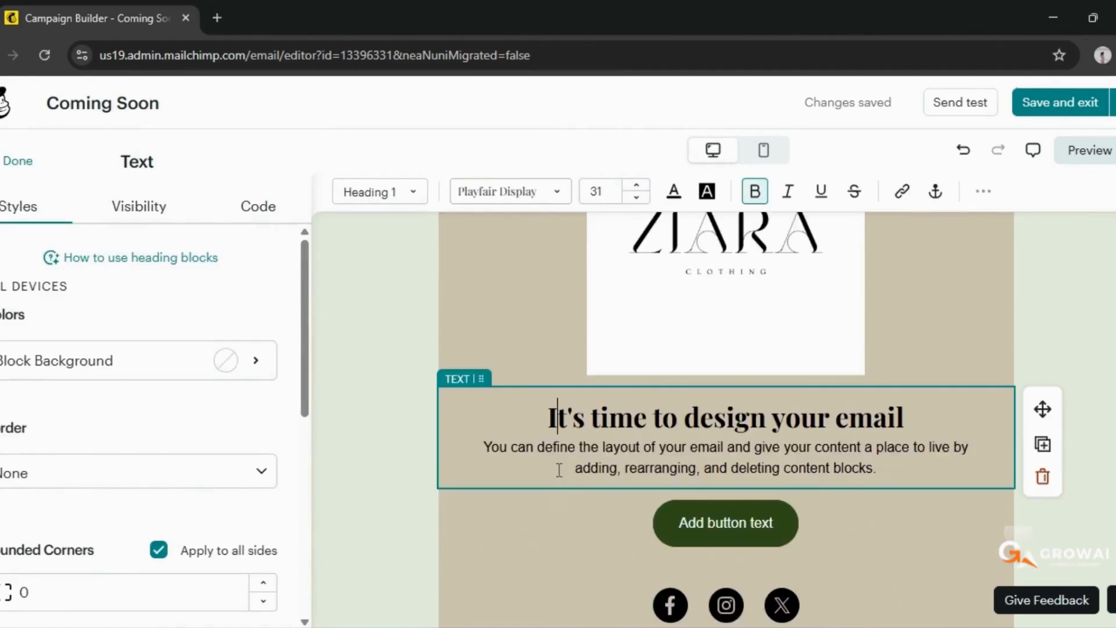
{"action": "left_click_drag", "start_coordinate": [485, 448], "coordinate": [876, 468]}
{"action": "left_click", "coordinate": [755, 193]}
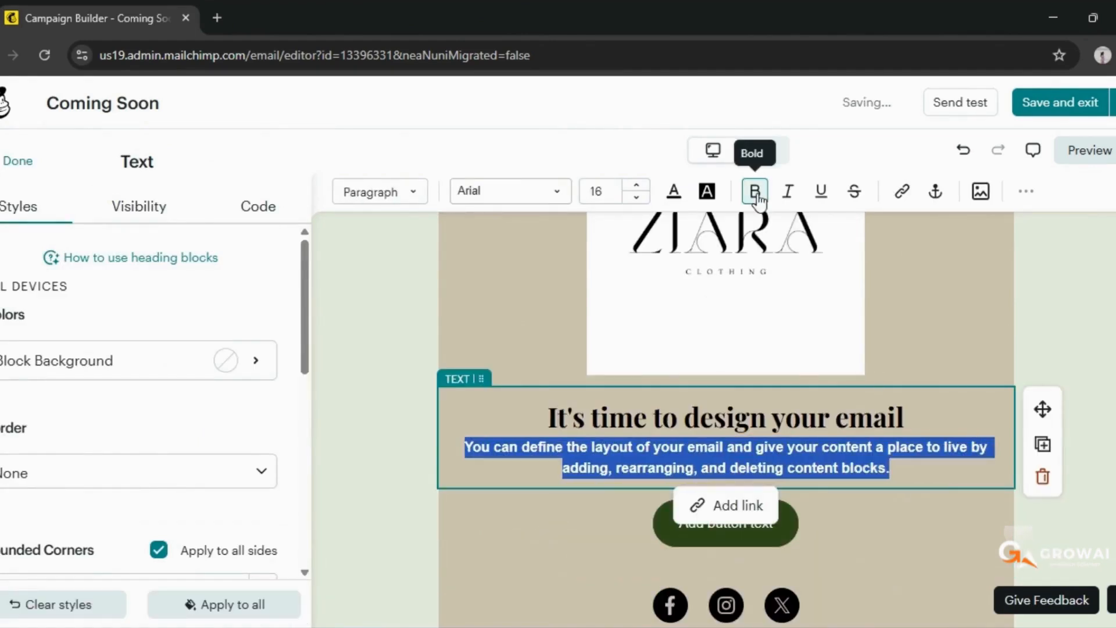
{"action": "left_click", "coordinate": [789, 194]}
{"action": "left_click", "coordinate": [789, 195]}
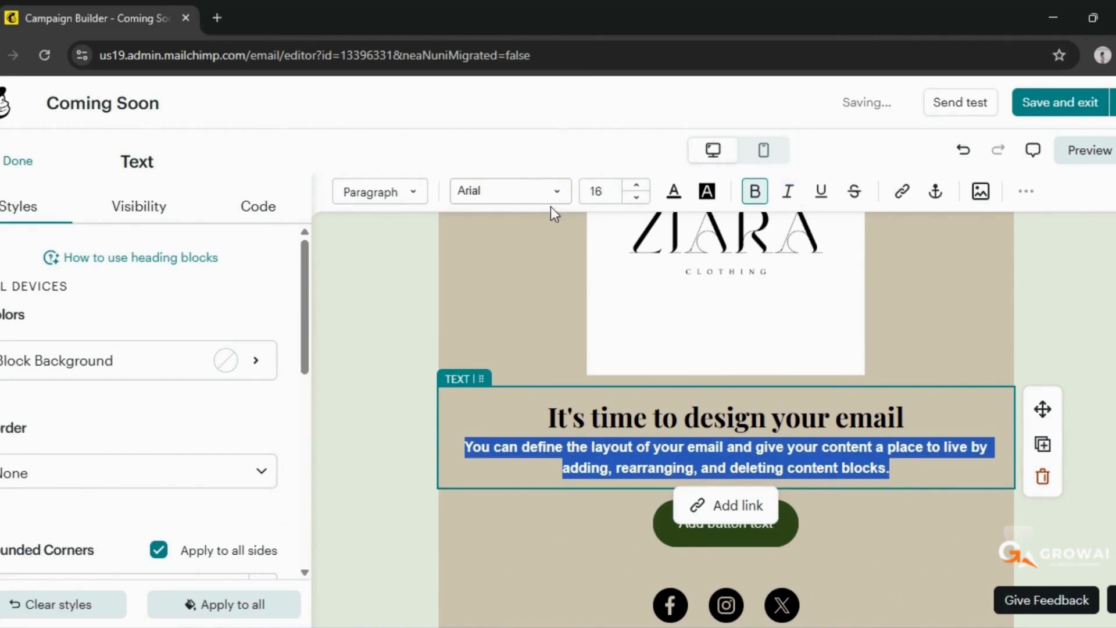
{"action": "left_click", "coordinate": [558, 193]}
{"action": "left_click", "coordinate": [500, 238]}
{"action": "left_click", "coordinate": [755, 192]}
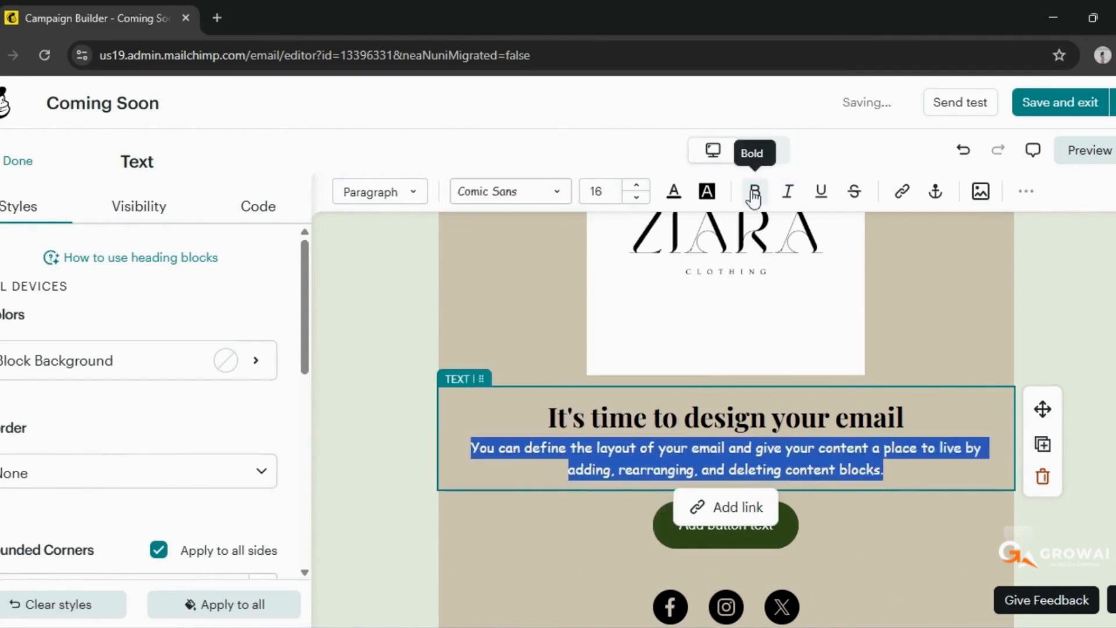
{"action": "left_click", "coordinate": [590, 513]}
Replace the placeholder text of the green button with "Know More"
{"action": "scroll", "coordinate": [590, 513], "scroll_direction": "down", "scroll_amount": 3}
{"action": "left_click", "coordinate": [726, 352]}
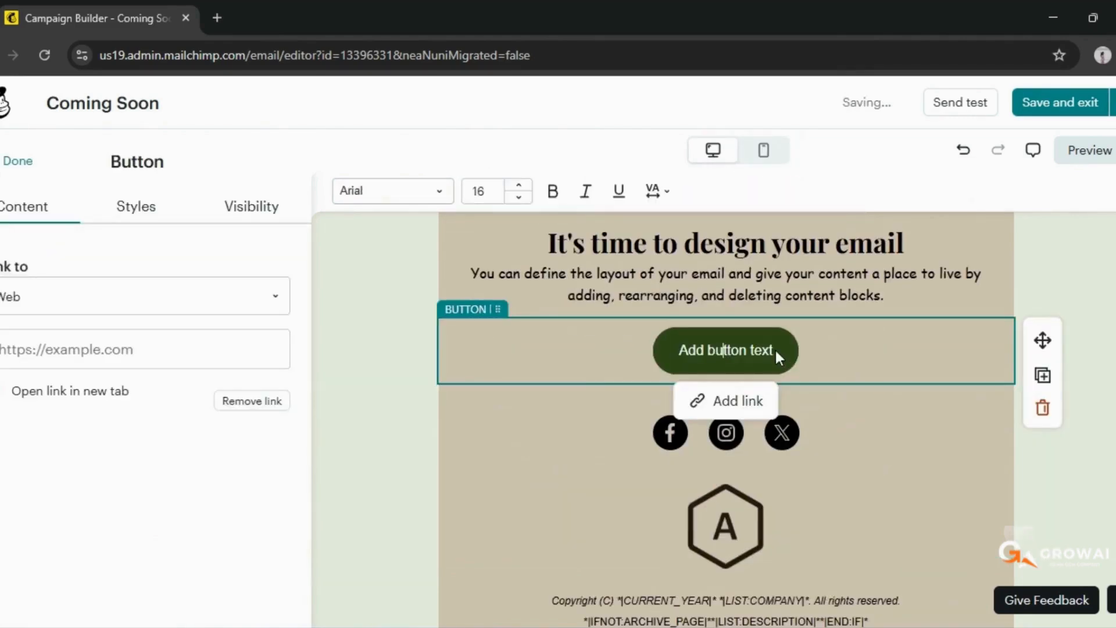
{"action": "key", "text": "BackSpace"}
{"action": "key", "text": "BackSpace"}
{"action": "key", "text": "BackSpace"}
{"action": "key", "text": "BackSpace"}
{"action": "key", "text": "BackSpace"}
{"action": "key", "text": "BackSpace"}
{"action": "key", "text": "BackSpace"}
{"action": "key", "text": "BackSpace"}
{"action": "key", "text": "BackSpace"}
{"action": "key", "text": "BackSpace"}
{"action": "key", "text": "BackSpace"}
{"action": "key", "text": "BackSpace"}
{"action": "key", "text": "BackSpace"}
{"action": "key", "text": "BackSpace"}
{"action": "key", "text": "BackSpace"}
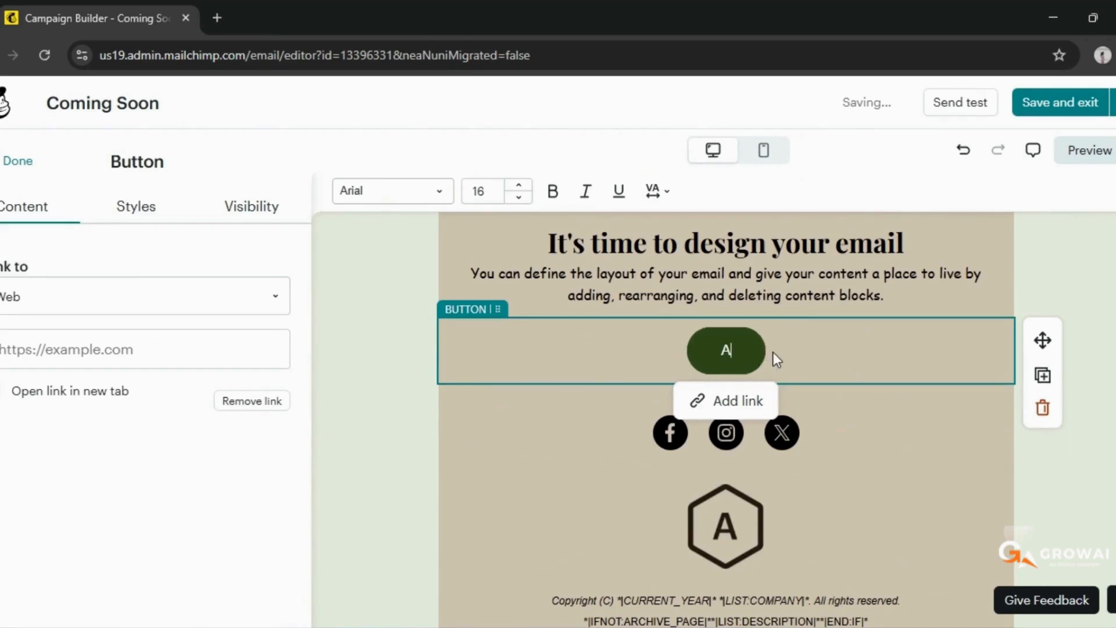
{"action": "type", "text": "Click"}
{"action": "key", "text": "BackSpace"}
{"action": "key", "text": "BackSpace"}
{"action": "key", "text": "BackSpace"}
{"action": "key", "text": "BackSpace"}
{"action": "key", "text": "BackSpace"}
{"action": "type", "text": "Know More"}
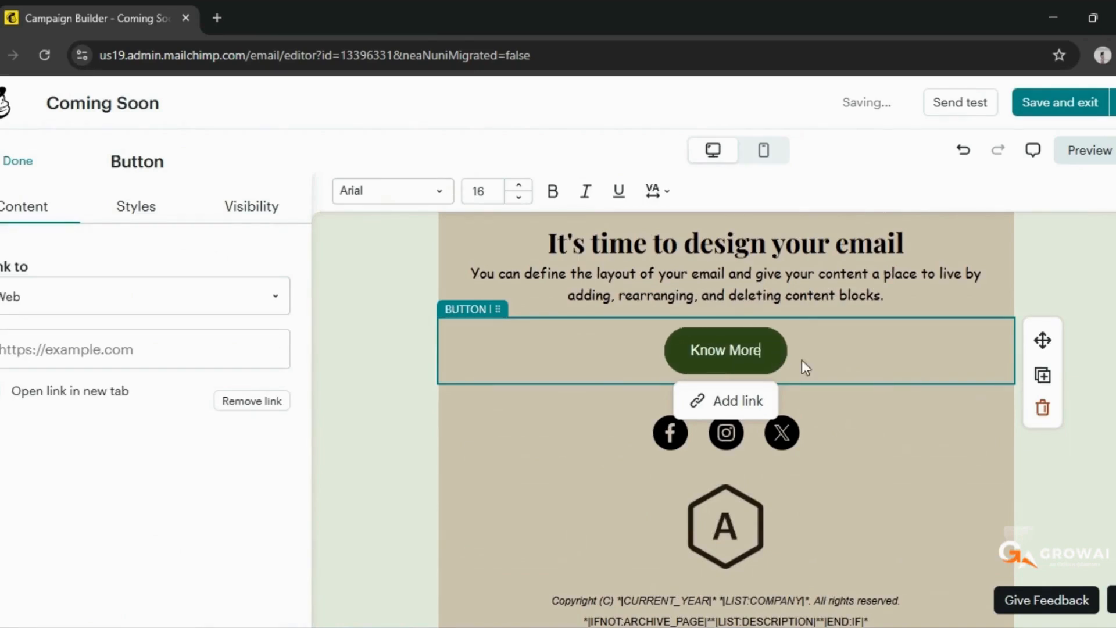
Examine the link types offered for the Know More button and the channel links of the social block
{"action": "left_click", "coordinate": [732, 401]}
{"action": "left_click", "coordinate": [836, 450]}
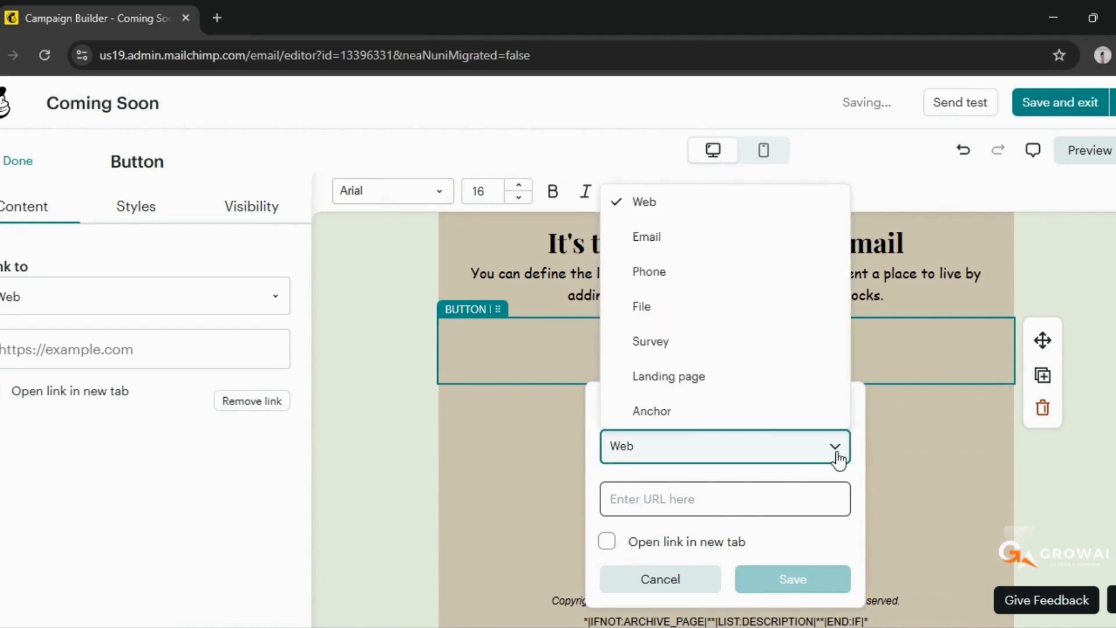
{"action": "left_click", "coordinate": [884, 457]}
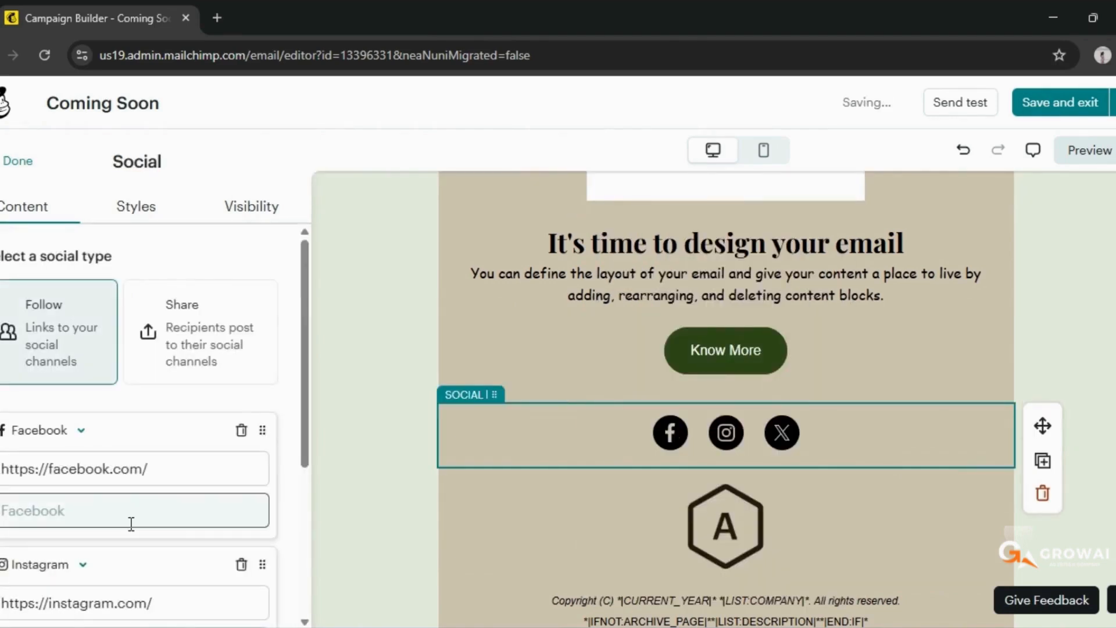
{"action": "scroll", "coordinate": [151, 552], "scroll_direction": "down", "scroll_amount": 2}
{"action": "scroll", "coordinate": [82, 602], "scroll_direction": "down", "scroll_amount": 2}
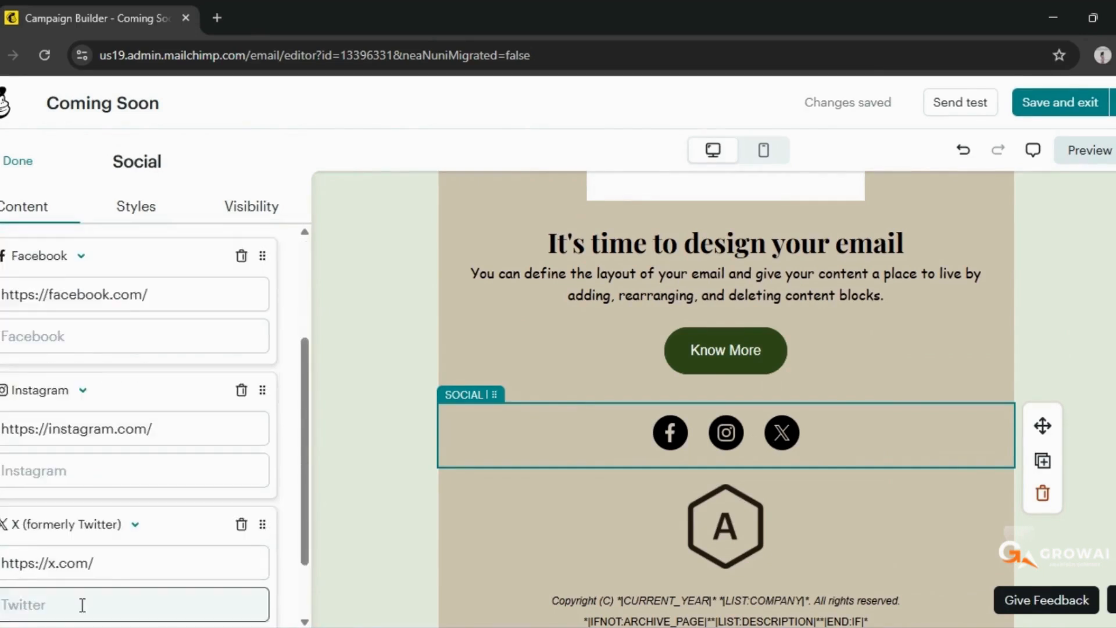
Remove the placeholder logo block between the social icons and the copyright footer
{"action": "scroll", "coordinate": [831, 567], "scroll_direction": "down", "scroll_amount": 3}
{"action": "left_click", "coordinate": [758, 308]}
{"action": "left_click", "coordinate": [1035, 321]}
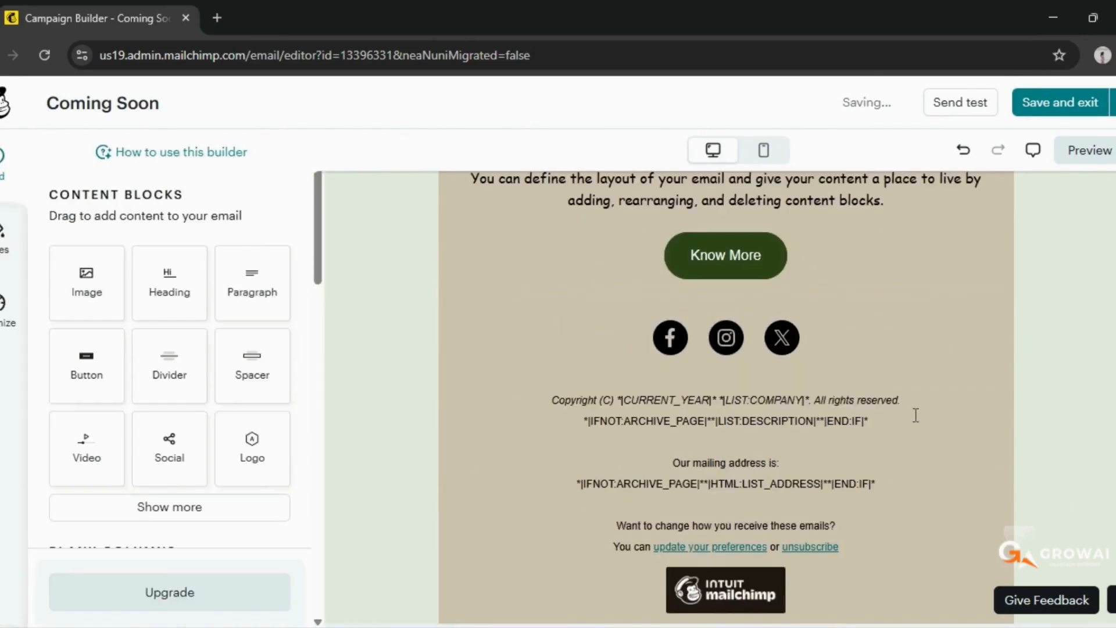
Examine the available content blocks, blank columns and prebuilt columns, and review the email layout
{"action": "scroll", "coordinate": [182, 439], "scroll_direction": "down", "scroll_amount": 3}
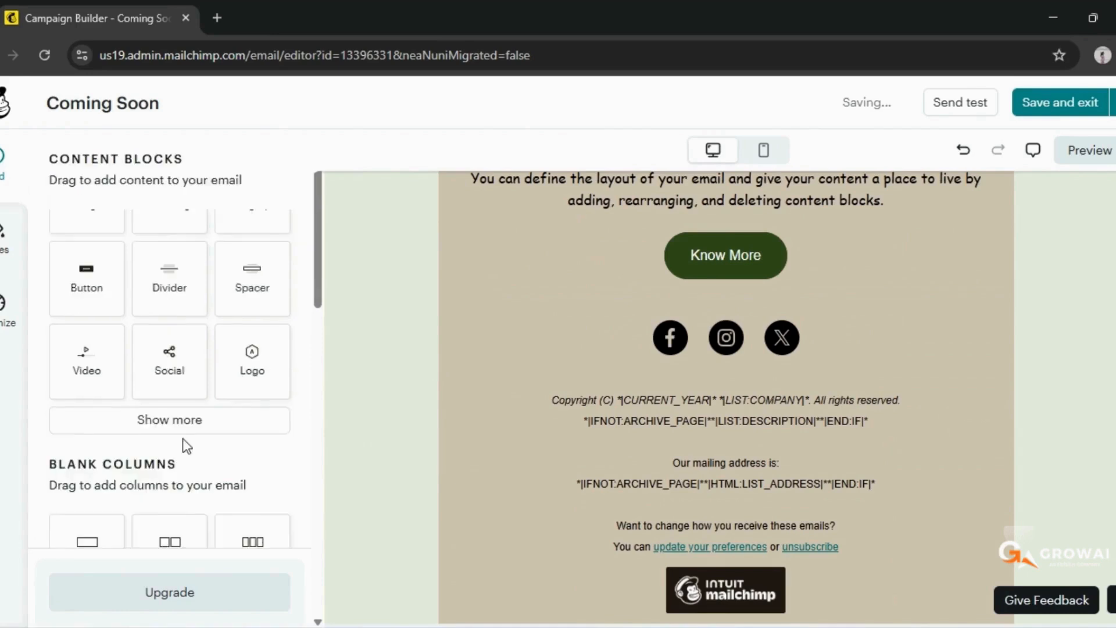
{"action": "scroll", "coordinate": [189, 428], "scroll_direction": "up", "scroll_amount": 3}
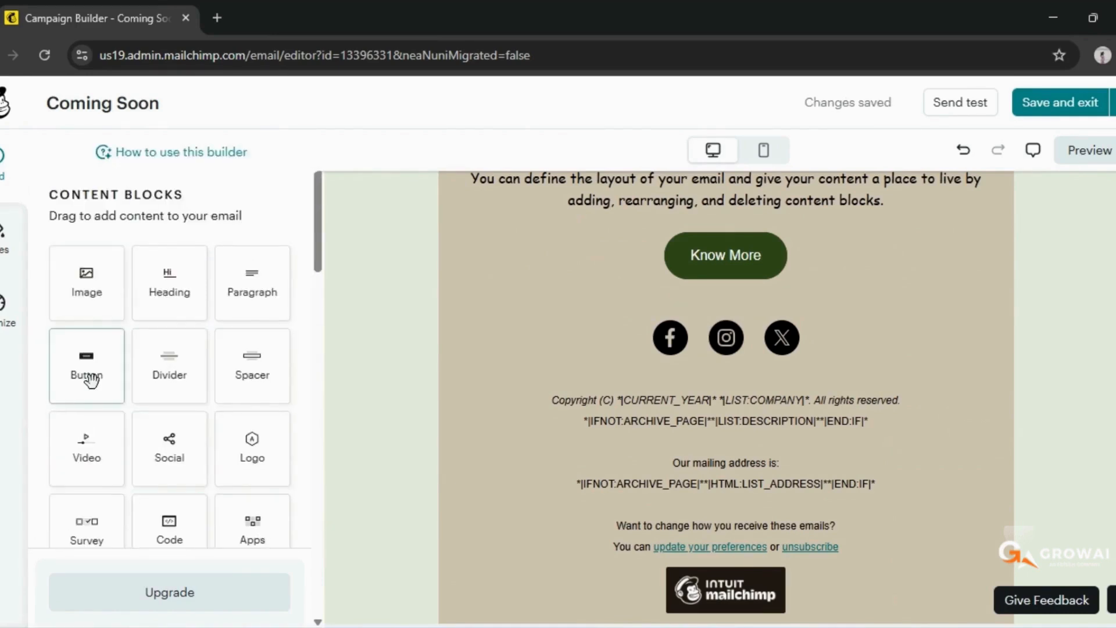
{"action": "scroll", "coordinate": [135, 482], "scroll_direction": "down", "scroll_amount": 10}
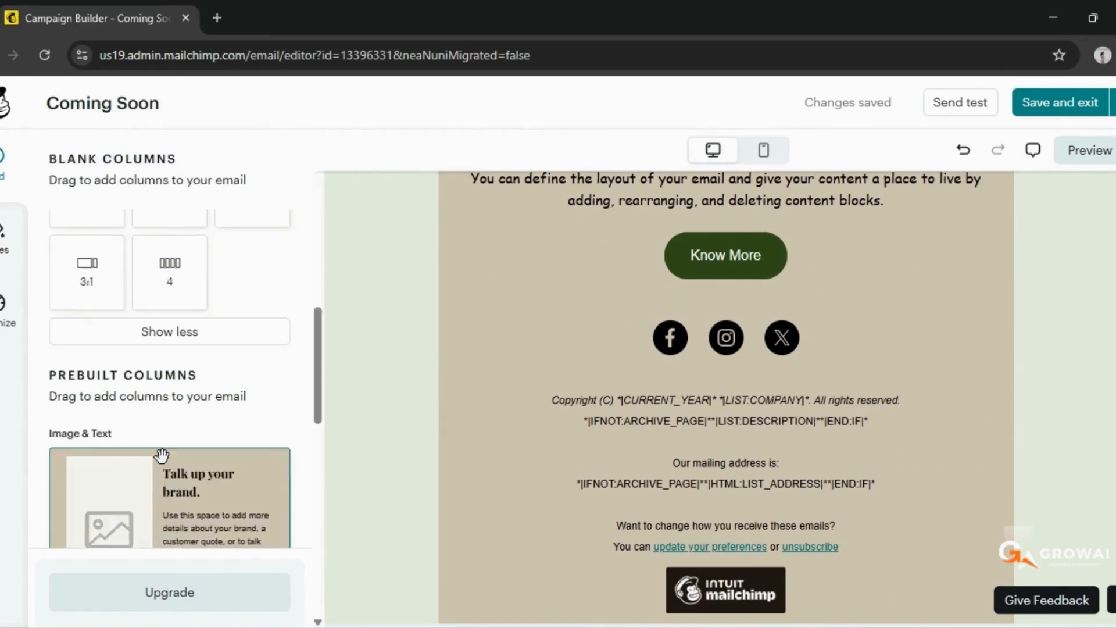
{"action": "scroll", "coordinate": [203, 359], "scroll_direction": "down", "scroll_amount": 7}
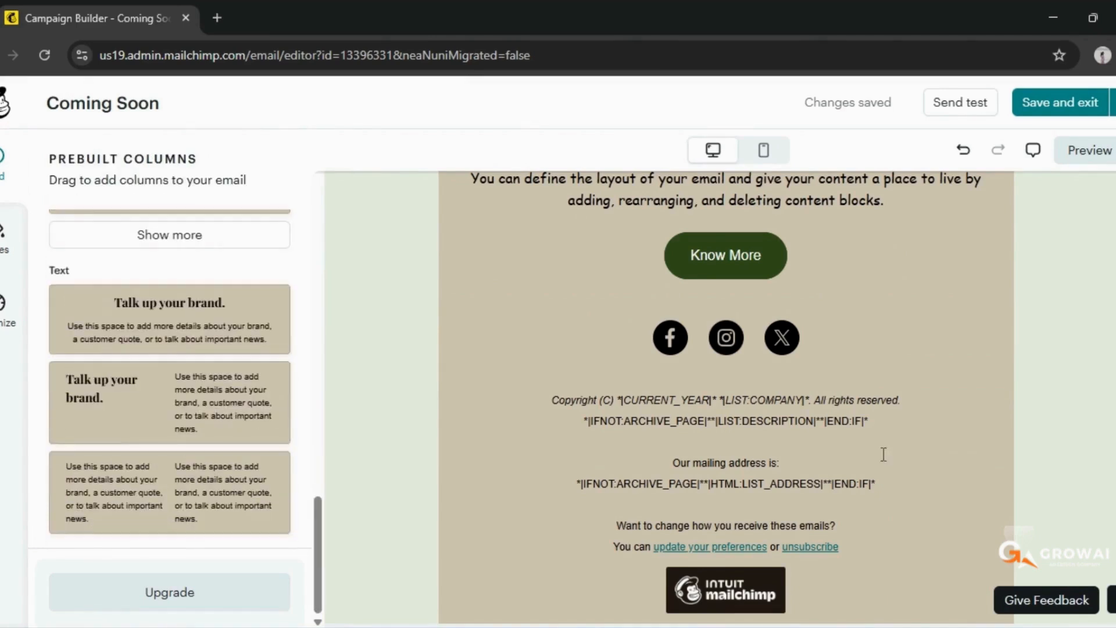
{"action": "scroll", "coordinate": [881, 453], "scroll_direction": "up", "scroll_amount": 7}
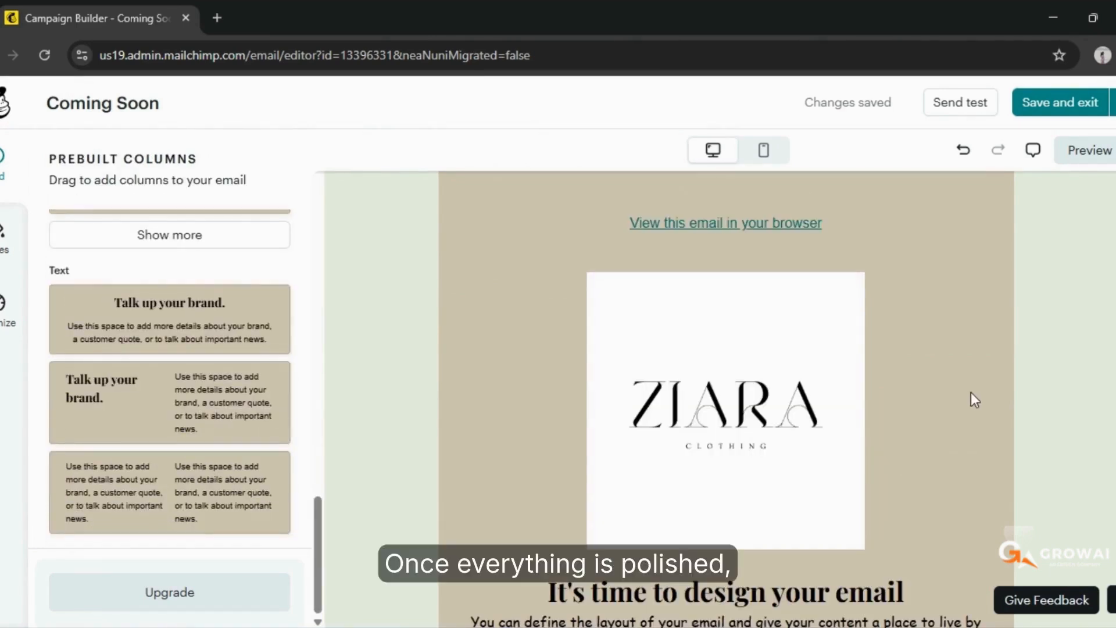
Preview the email in the desktop view and review its sender, subject and size information
{"action": "left_click", "coordinate": [1085, 152]}
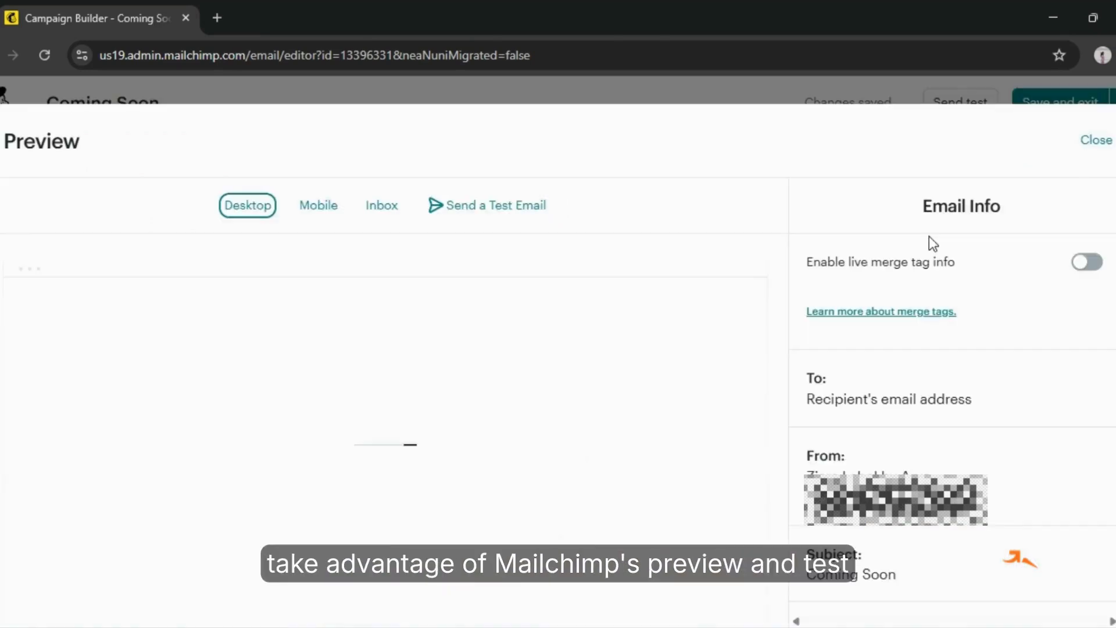
{"action": "scroll", "coordinate": [601, 359], "scroll_direction": "down", "scroll_amount": 10}
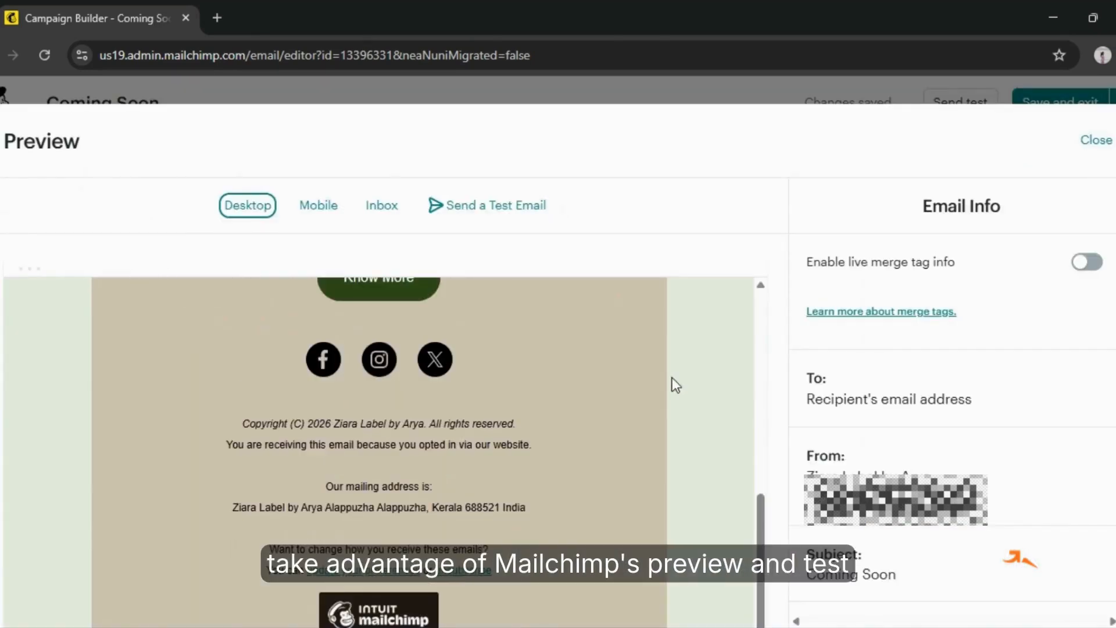
{"action": "scroll", "coordinate": [943, 402], "scroll_direction": "down", "scroll_amount": 3}
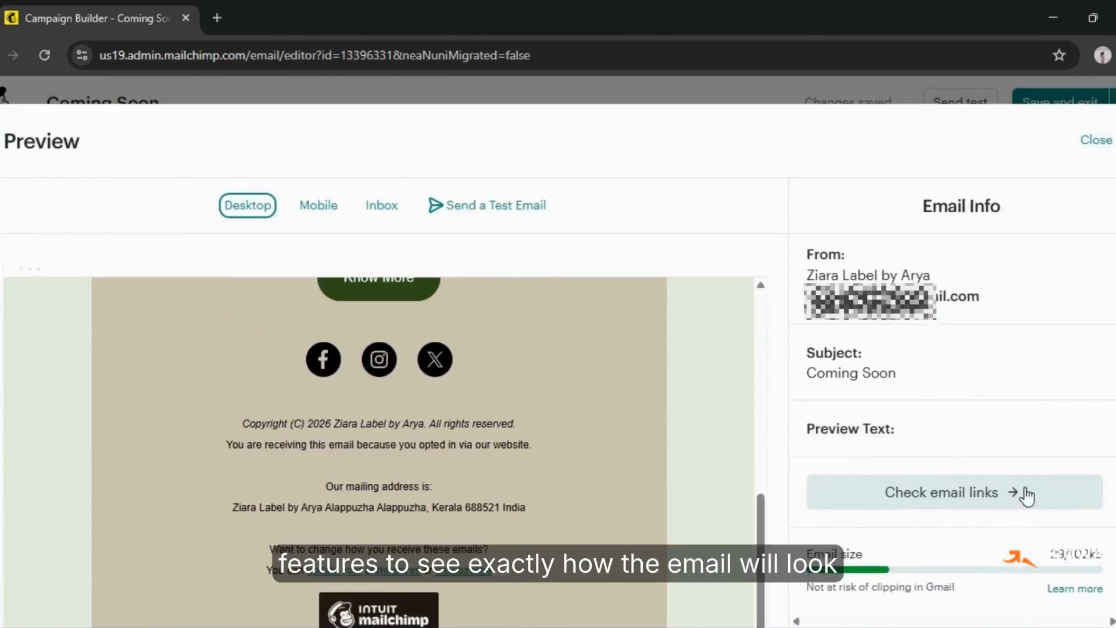
{"action": "scroll", "coordinate": [1021, 493], "scroll_direction": "up", "scroll_amount": 3}
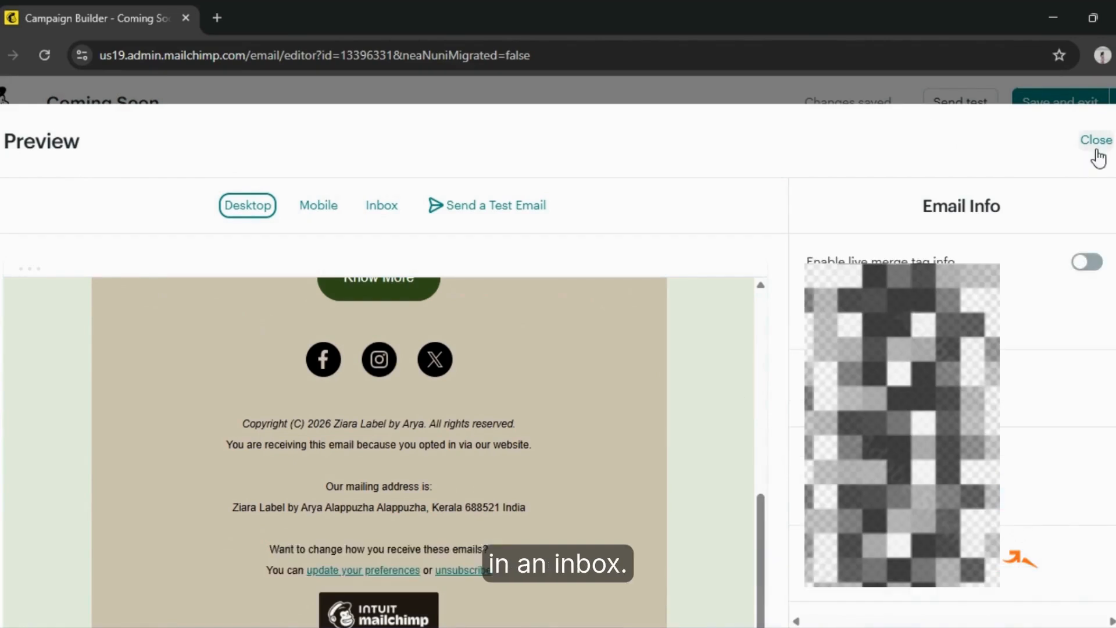
Enable live merge tag info in the preview and send a test email of the campaign
{"action": "left_click", "coordinate": [1085, 262]}
{"action": "scroll", "coordinate": [560, 468], "scroll_direction": "down", "scroll_amount": 10}
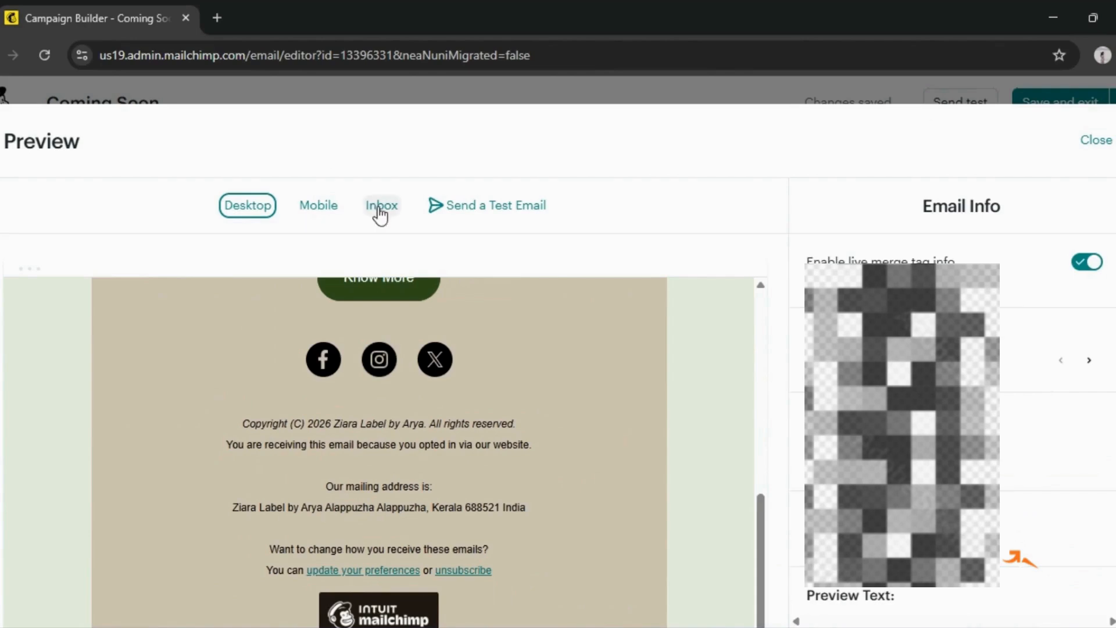
{"action": "left_click", "coordinate": [488, 209]}
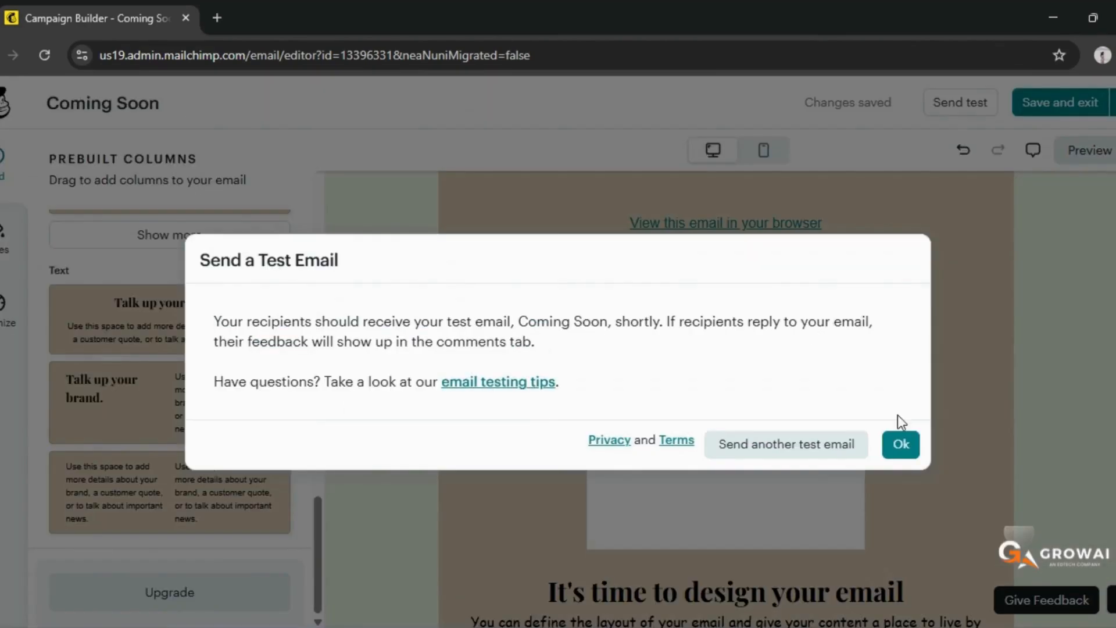
{"action": "left_click", "coordinate": [900, 446]}
Save and exit the email design, and leave the Coming Soon campaign as a draft to finish later
{"action": "left_click", "coordinate": [1065, 101]}
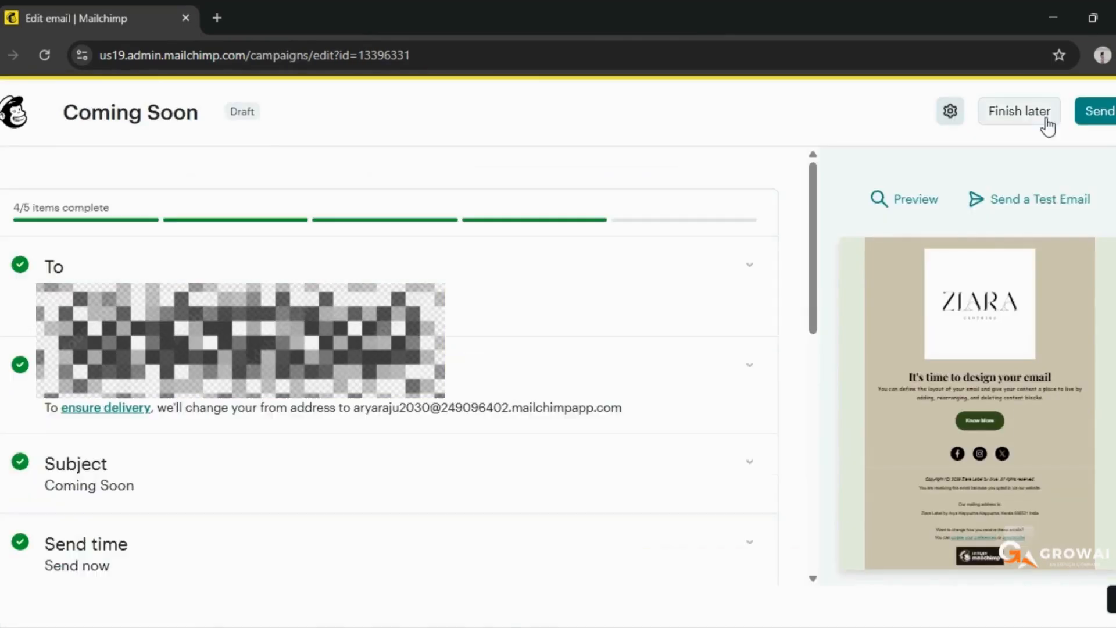
{"action": "left_click", "coordinate": [1040, 118]}
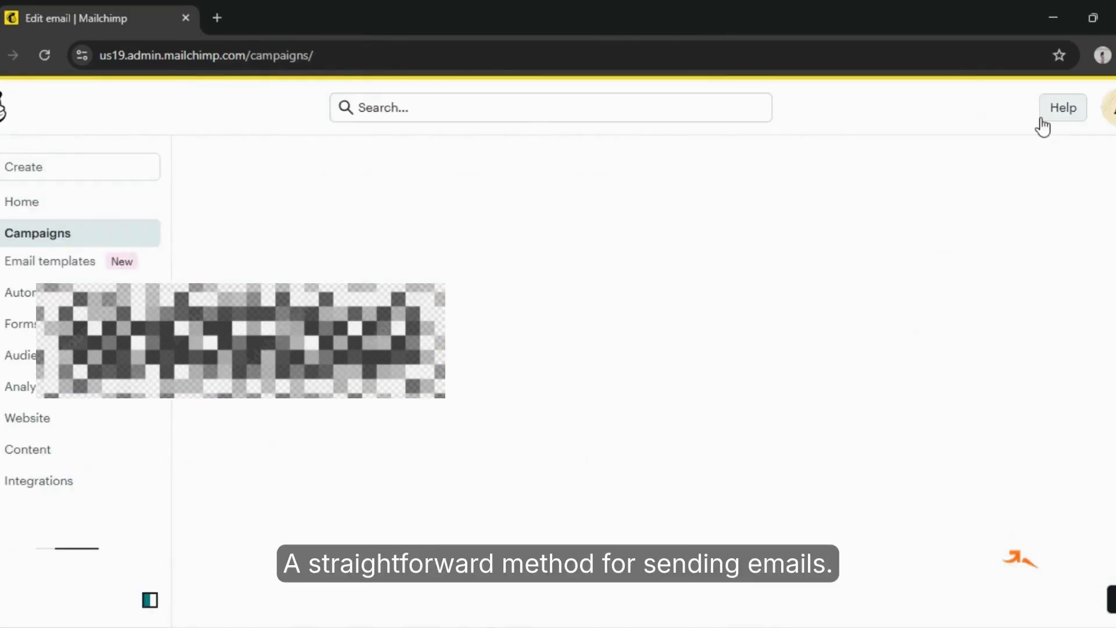